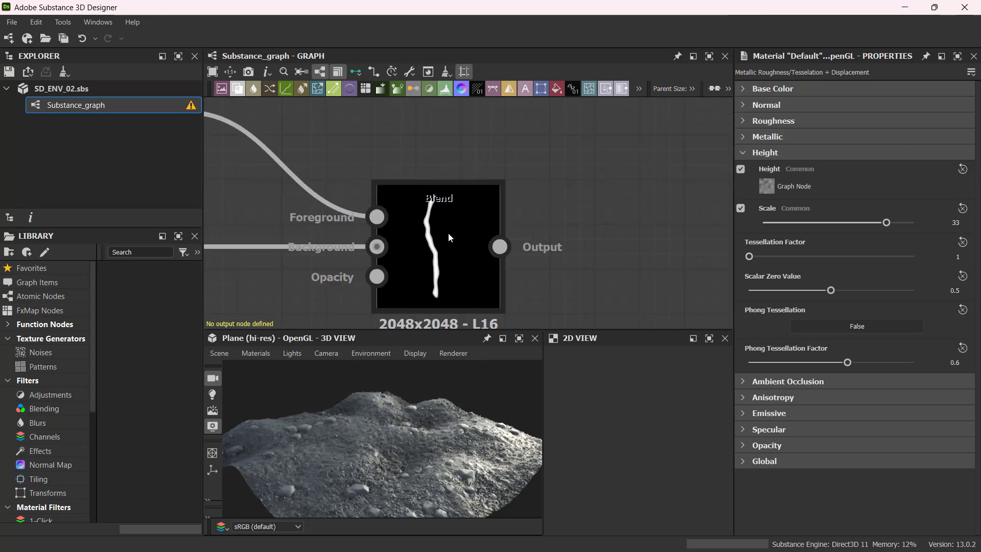
{"action": "middle_click_drag", "start_coordinate": [575, 212], "coordinate": [481, 199]}
{"action": "scroll", "coordinate": [479, 211], "scroll_direction": "down", "scroll_amount": 1}
{"action": "key", "text": "space"}
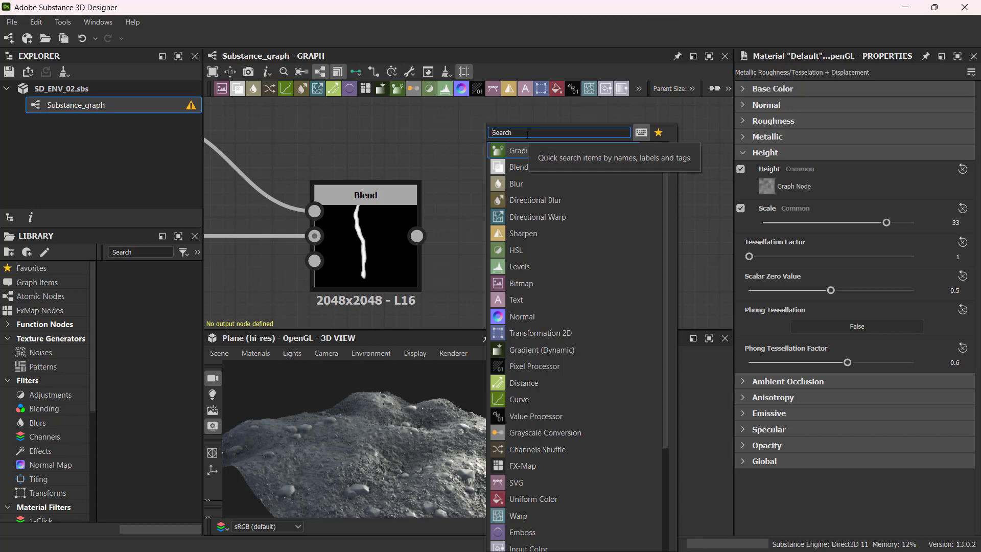
{"action": "type", "text": "grung"}
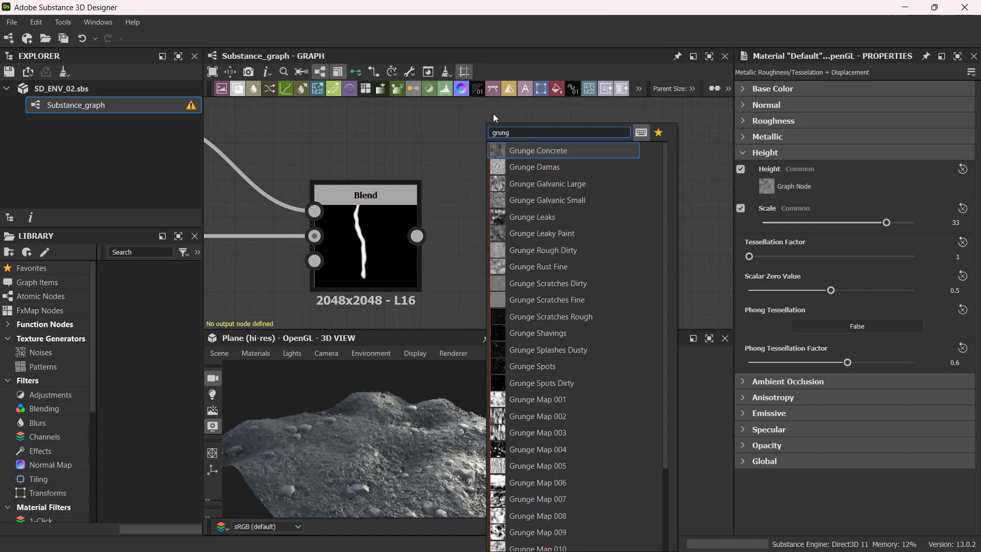
{"action": "left_click", "coordinate": [512, 40]}
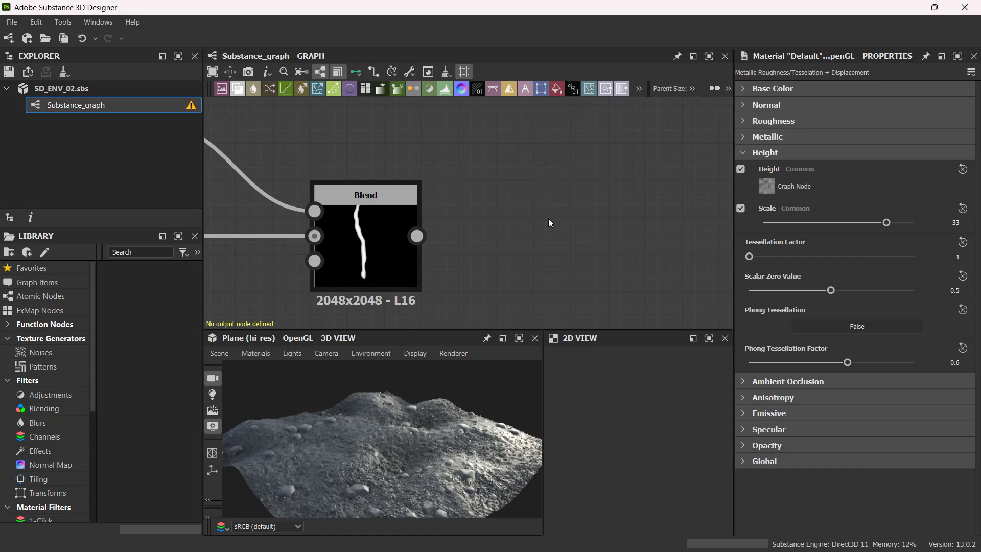
Add a Grunge Map 002 node and place it beside the existing Blend node
{"action": "key", "text": "space"}
{"action": "type", "text": "gr"}
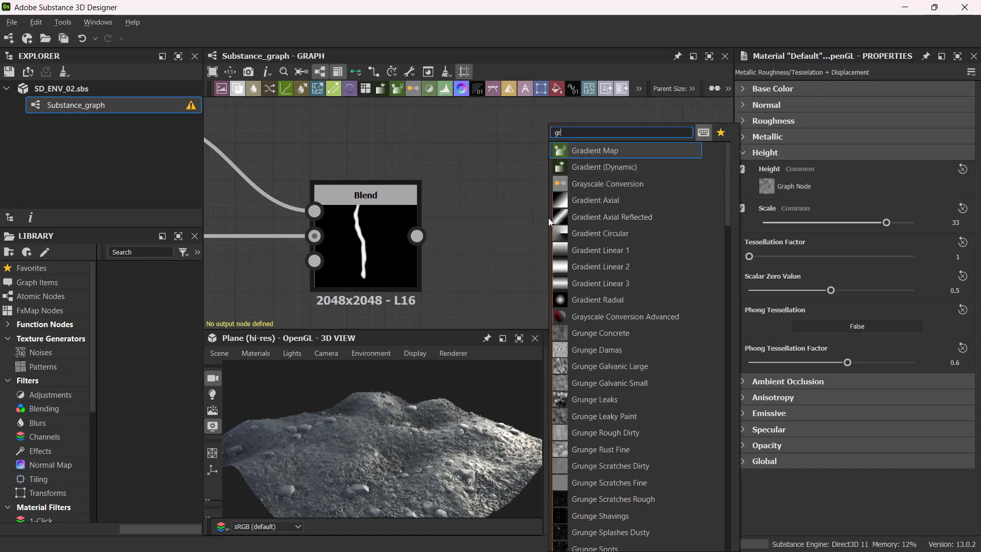
{"action": "type", "text": "unge"}
{"action": "scroll", "coordinate": [662, 342], "scroll_direction": "down", "scroll_amount": 1}
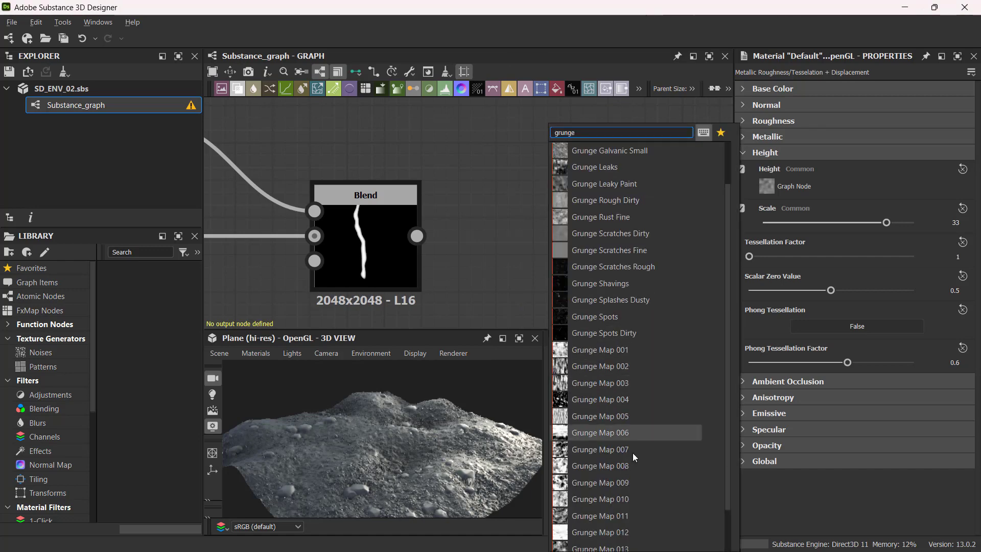
{"action": "left_click", "coordinate": [626, 368]}
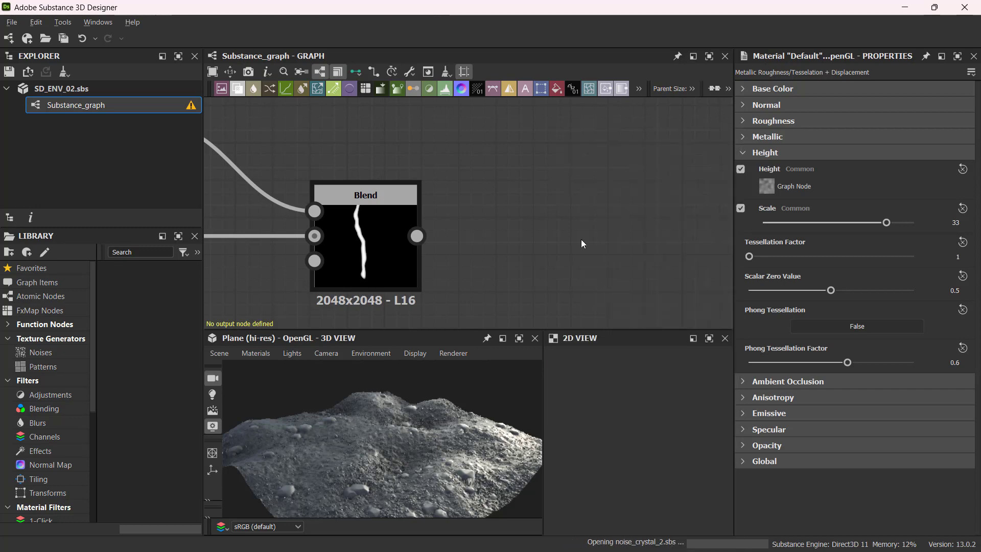
{"action": "left_click_drag", "start_coordinate": [506, 234], "coordinate": [484, 172]}
{"action": "scroll", "coordinate": [484, 173], "scroll_direction": "down", "scroll_amount": 1}
Add a Transformation 2D node beside Grunge Map 002 and connect the grunge map's output to its input
{"action": "middle_click_drag", "start_coordinate": [603, 197], "coordinate": [304, 194]}
{"action": "middle_click_drag", "start_coordinate": [510, 216], "coordinate": [561, 191]}
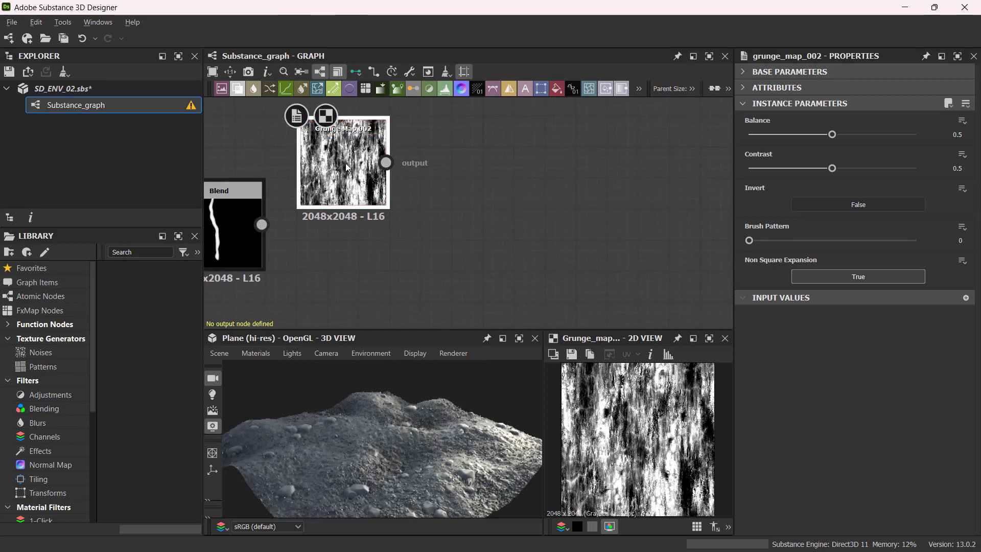
{"action": "key", "text": "space"}
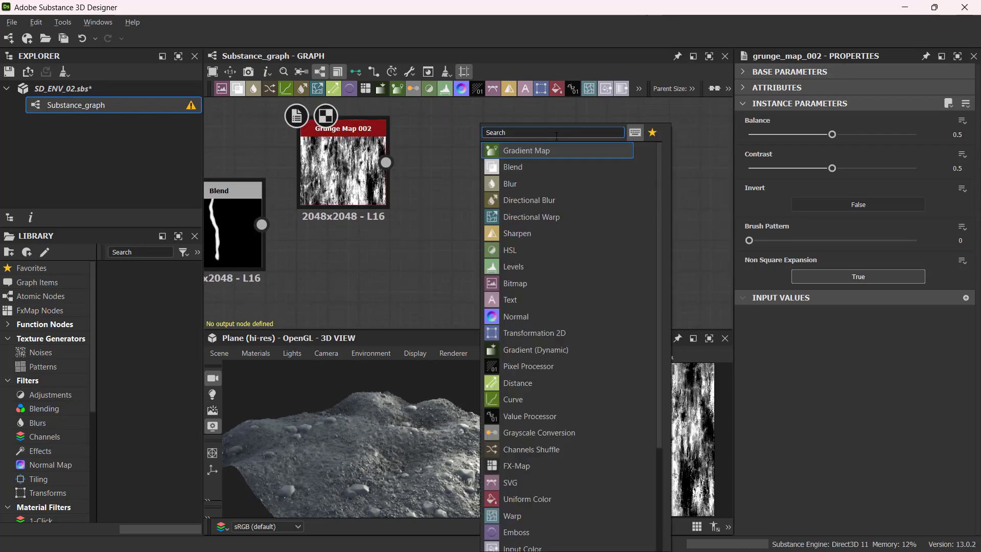
{"action": "type", "text": "tran"}
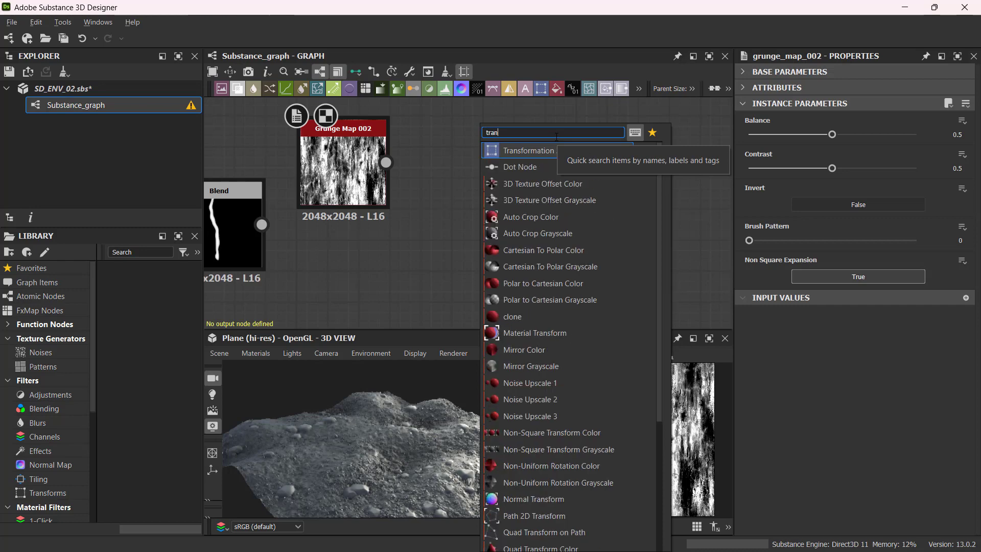
{"action": "left_click", "coordinate": [528, 150]}
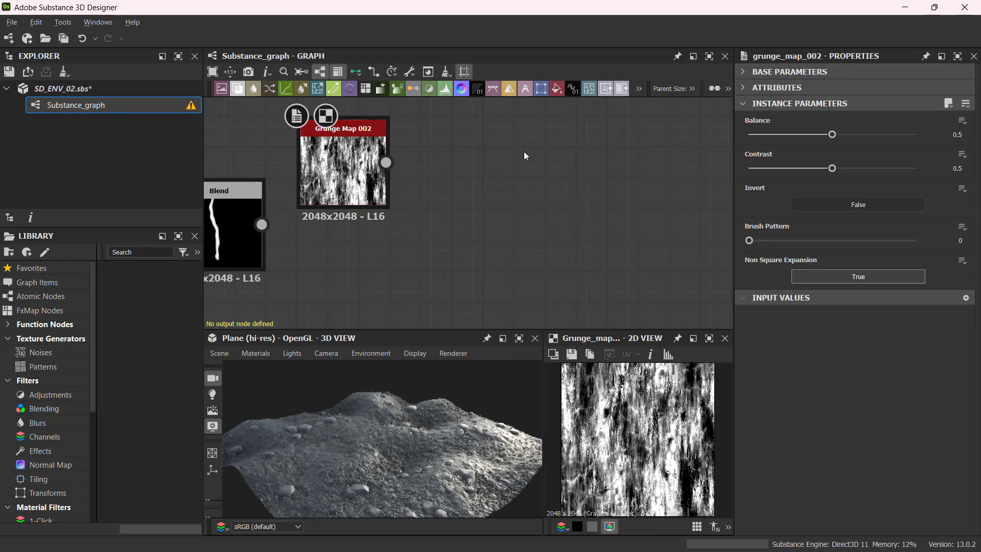
{"action": "left_click_drag", "start_coordinate": [440, 166], "coordinate": [470, 136]}
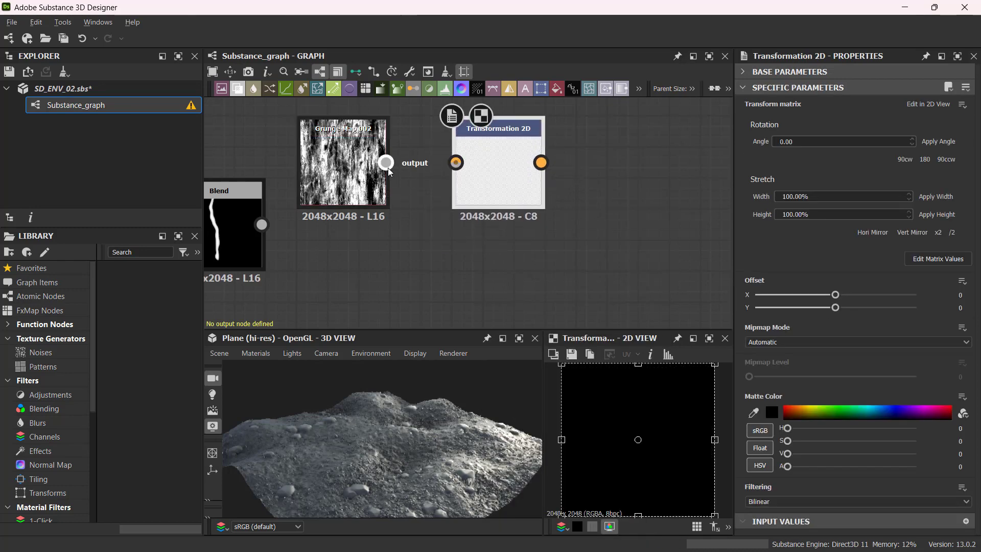
{"action": "left_click_drag", "start_coordinate": [428, 170], "coordinate": [455, 163]}
Lower Grunge Map 002 relative to Transformation 2D, and move both nodes above the existing Blend node
{"action": "left_click_drag", "start_coordinate": [342, 168], "coordinate": [342, 247]}
{"action": "scroll", "coordinate": [560, 216], "scroll_direction": "down", "scroll_amount": 3}
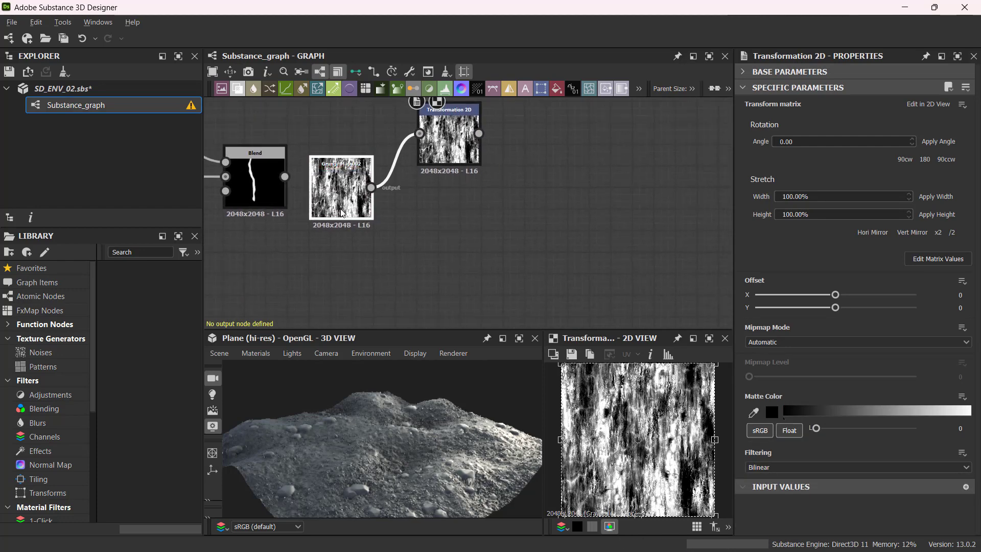
{"action": "middle_click_drag", "start_coordinate": [353, 133], "coordinate": [386, 248]}
{"action": "left_click_drag", "start_coordinate": [379, 192], "coordinate": [456, 340]}
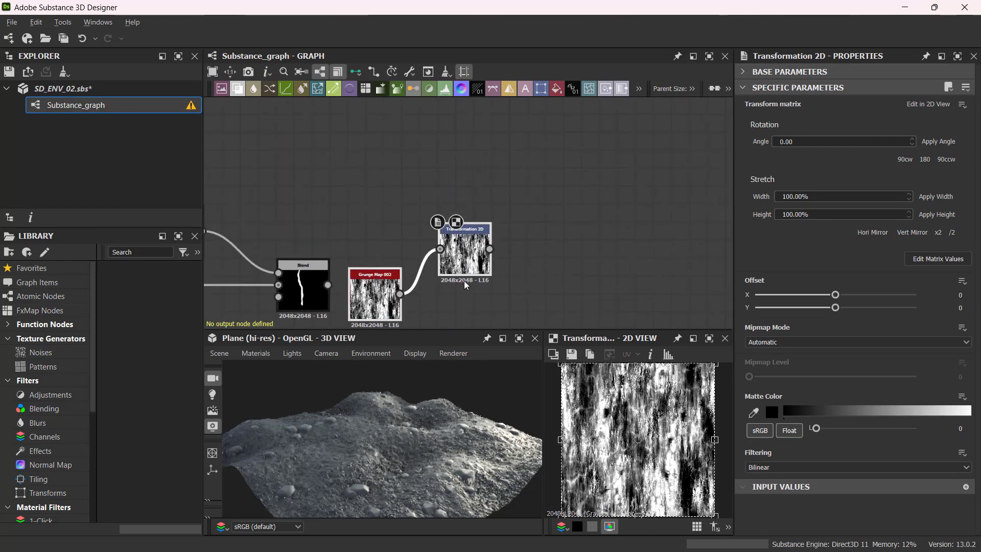
{"action": "left_click_drag", "start_coordinate": [462, 239], "coordinate": [458, 188]}
{"action": "left_click", "coordinate": [499, 230]}
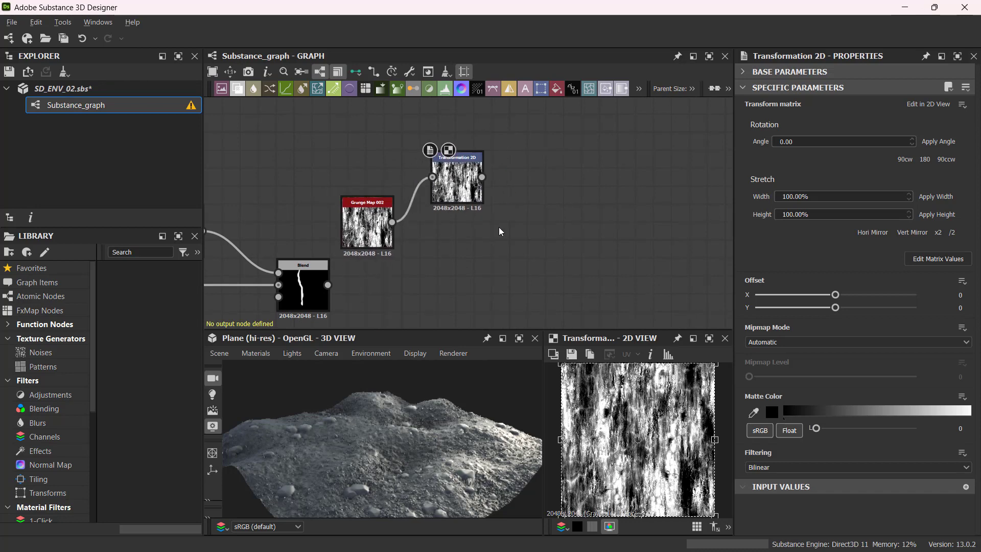
Try adding a Blend node fed by the Transformation 2D output, and undo it
{"action": "left_click", "coordinate": [463, 181]}
{"action": "middle_click_drag", "start_coordinate": [488, 232], "coordinate": [453, 197]}
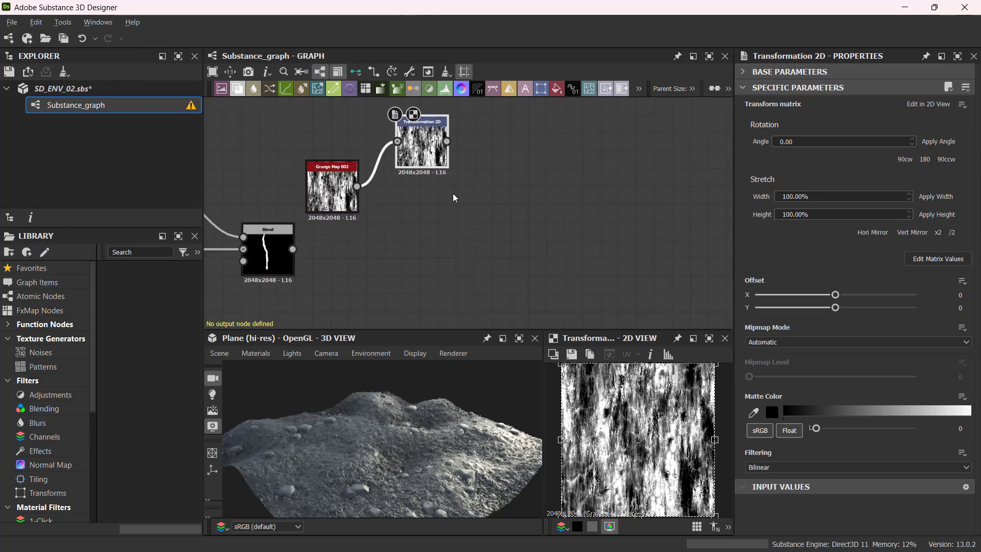
{"action": "scroll", "coordinate": [438, 164], "scroll_direction": "up", "scroll_amount": 1}
{"action": "middle_click_drag", "start_coordinate": [552, 270], "coordinate": [401, 207]}
{"action": "key", "text": "space"}
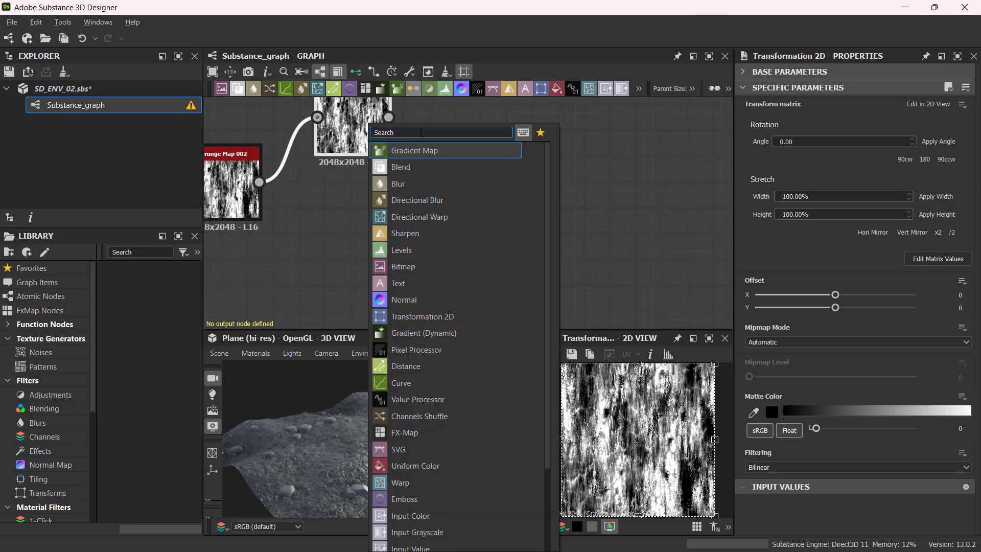
{"action": "type", "text": "blen"}
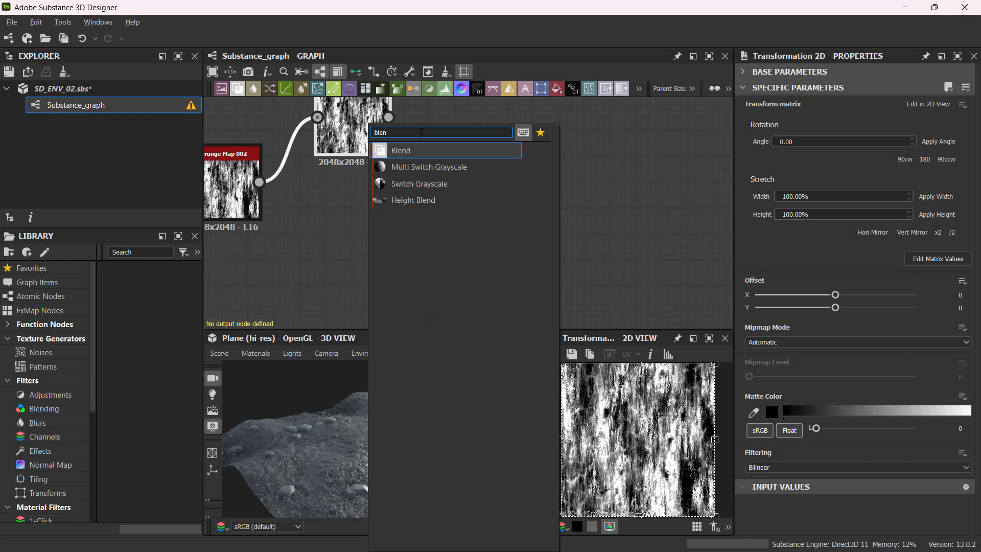
{"action": "key", "text": "Return"}
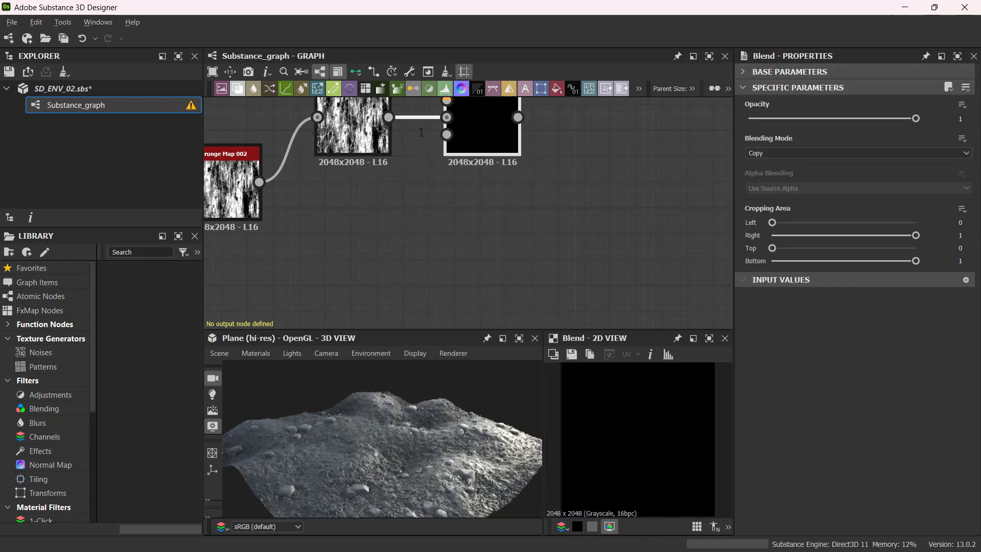
{"action": "key", "text": "ctrl+z"}
{"action": "mouse_move", "coordinate": [378, 134]}
{"action": "left_mouse_down"}
{"action": "mouse_move", "coordinate": [360, 138]}
{"action": "mouse_move", "coordinate": [370, 143]}
{"action": "left_mouse_up"}
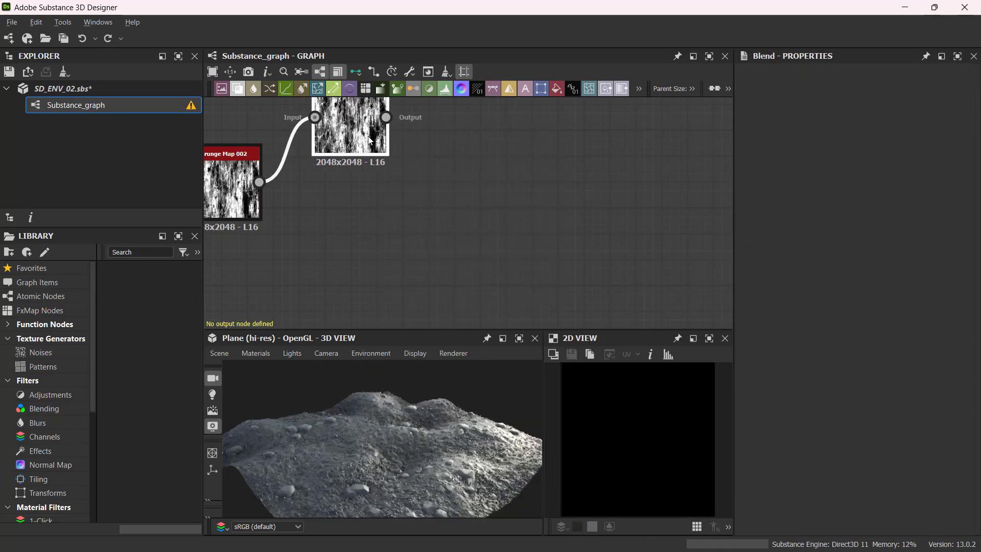
Insert a Blend node linked to the Transformation 2D output and move it further away from that node
{"action": "key", "text": "space"}
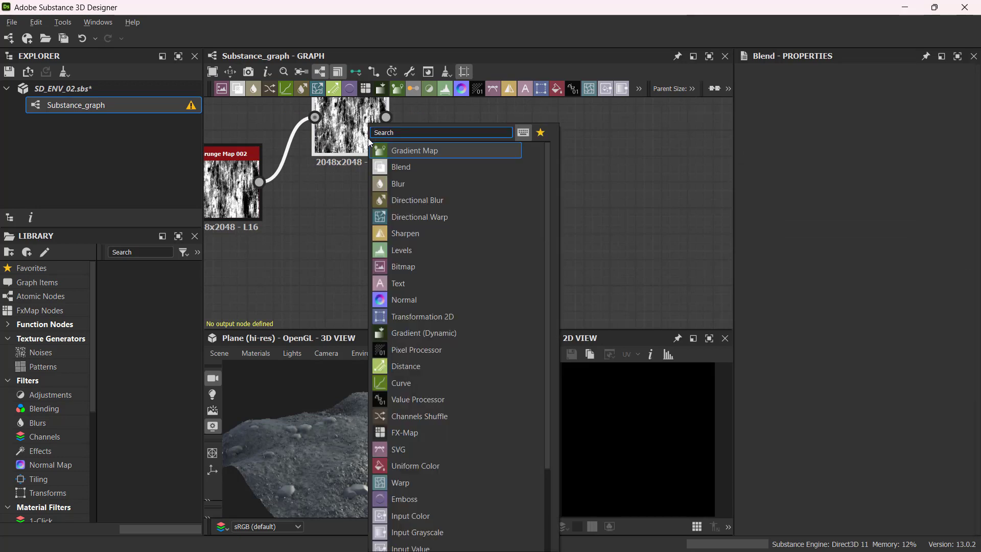
{"action": "type", "text": "ble"}
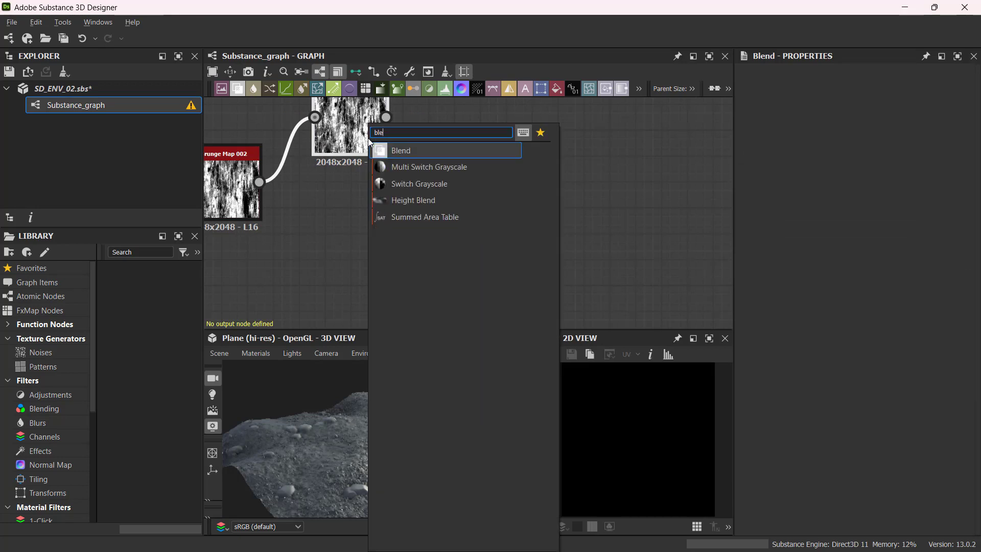
{"action": "type", "text": "n"}
{"action": "key", "text": "Return"}
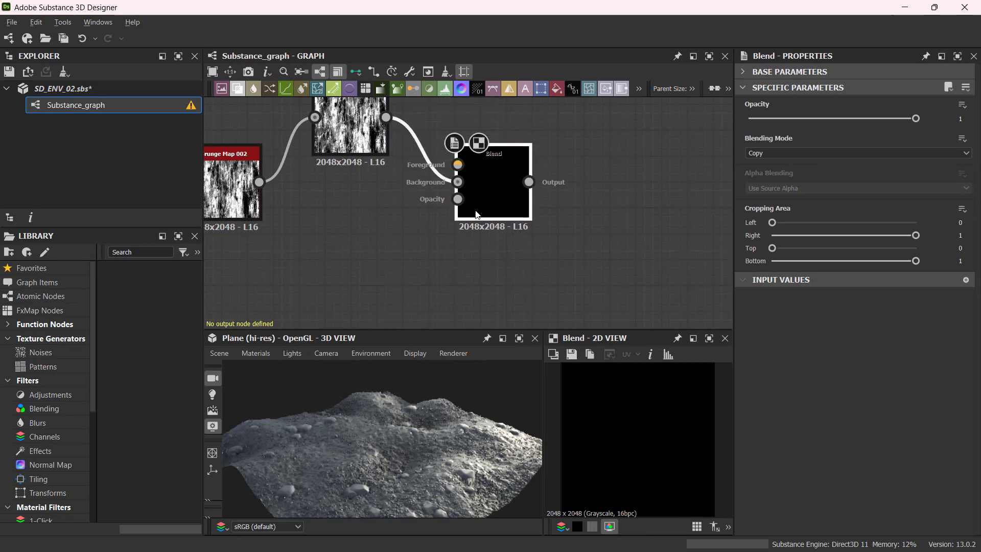
{"action": "left_click_drag", "start_coordinate": [485, 203], "coordinate": [545, 197]}
{"action": "scroll", "coordinate": [438, 198], "scroll_direction": "down", "scroll_amount": 2}
{"action": "middle_click_drag", "start_coordinate": [438, 198], "coordinate": [443, 258]}
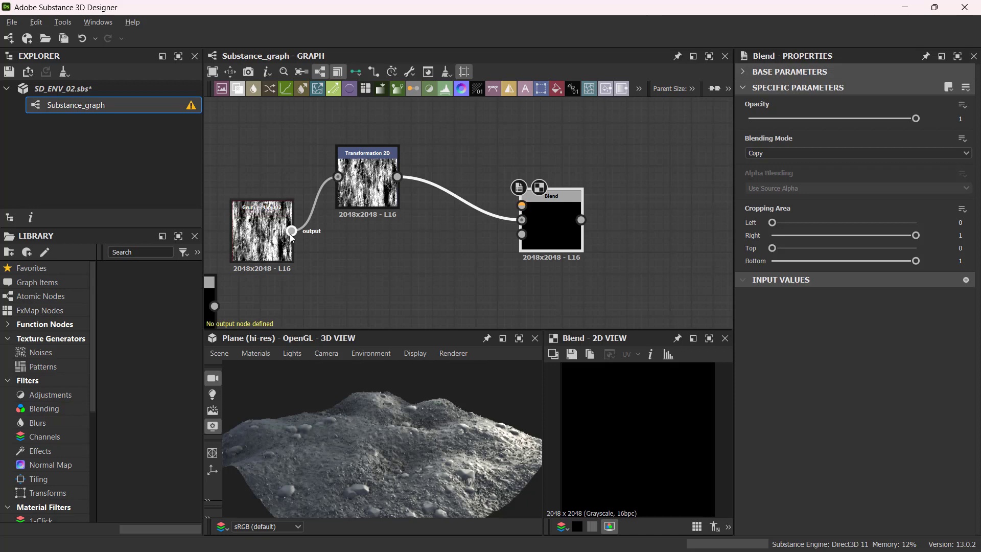
Try to run a link from Grunge Map 002, cancel it, and remove the new Blend node
{"action": "left_click_drag", "start_coordinate": [462, 250], "coordinate": [462, 250]}
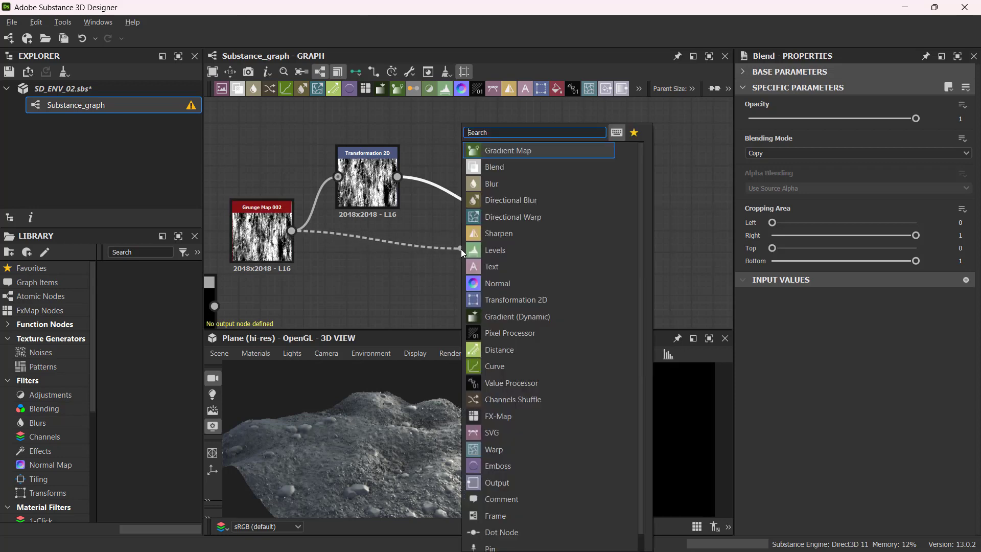
{"action": "key", "text": "Escape"}
{"action": "key", "text": "ctrl+z"}
{"action": "key", "text": "Delete"}
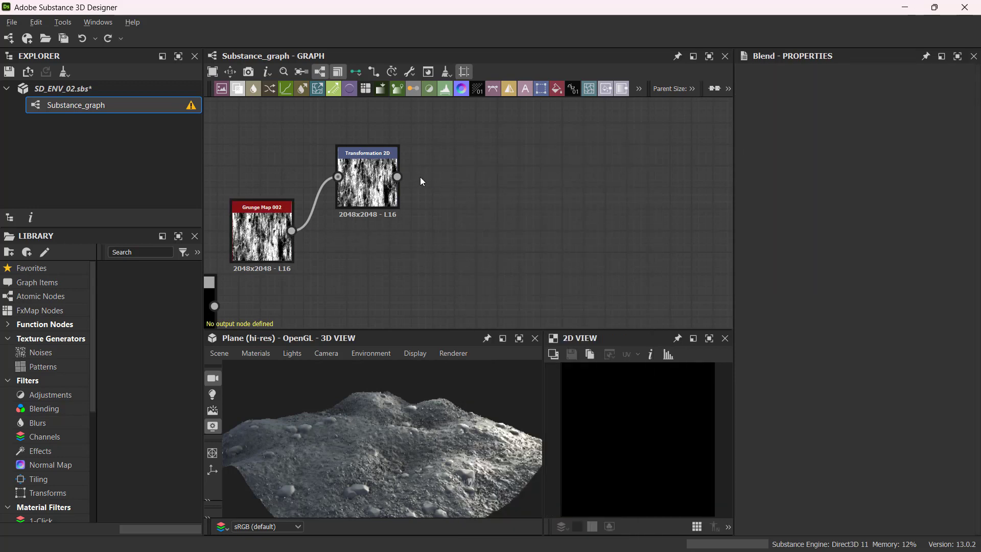
Add an unlinked Blend node, and connect Transformation 2D to its foreground and Grunge Map 002 to its background
{"action": "key", "text": "space"}
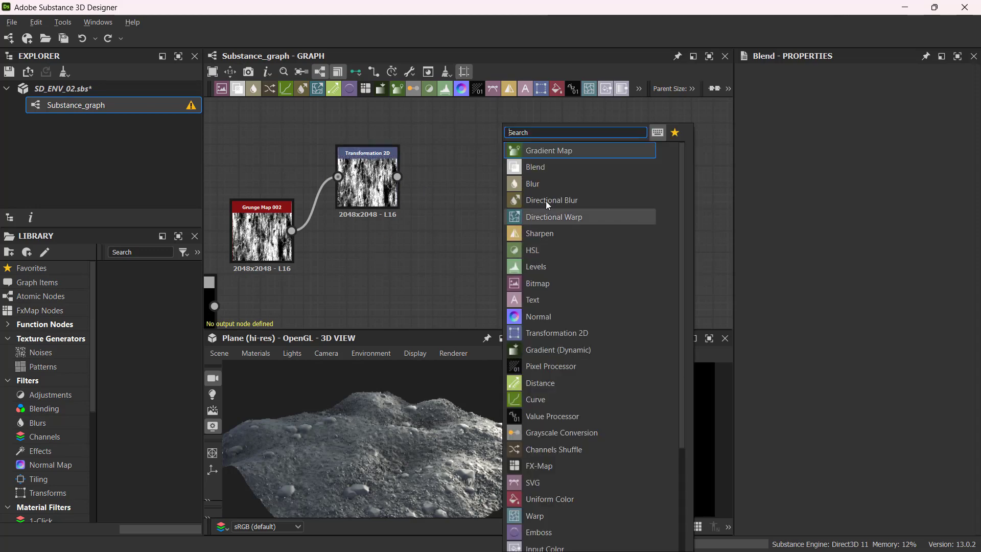
{"action": "left_click", "coordinate": [555, 167]}
{"action": "left_click_drag", "start_coordinate": [399, 178], "coordinate": [529, 240]}
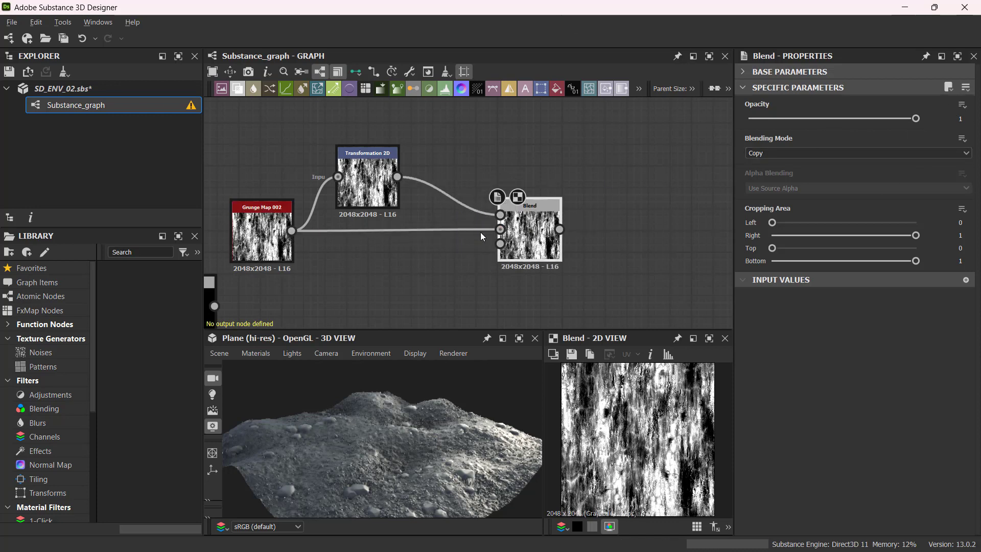
Set the new Blend node's blending mode to Multiply and move the node further away from Transformation 2D
{"action": "left_click", "coordinate": [796, 153]}
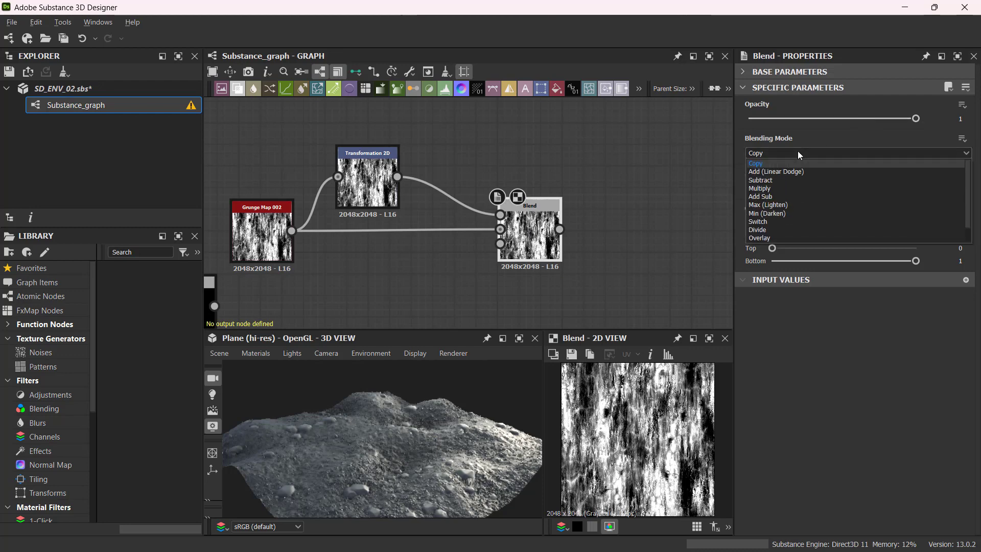
{"action": "left_click", "coordinate": [789, 188]}
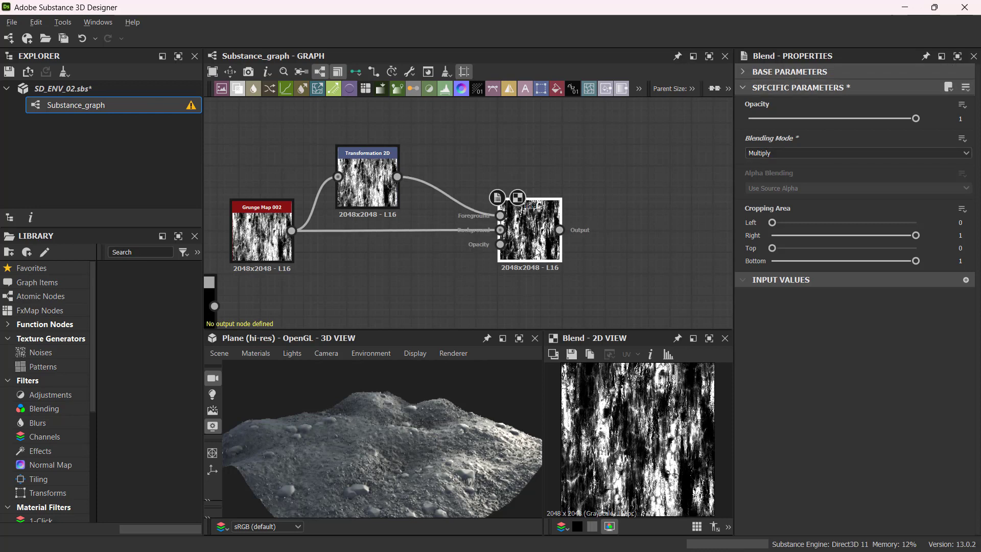
{"action": "left_click_drag", "start_coordinate": [515, 228], "coordinate": [558, 228]}
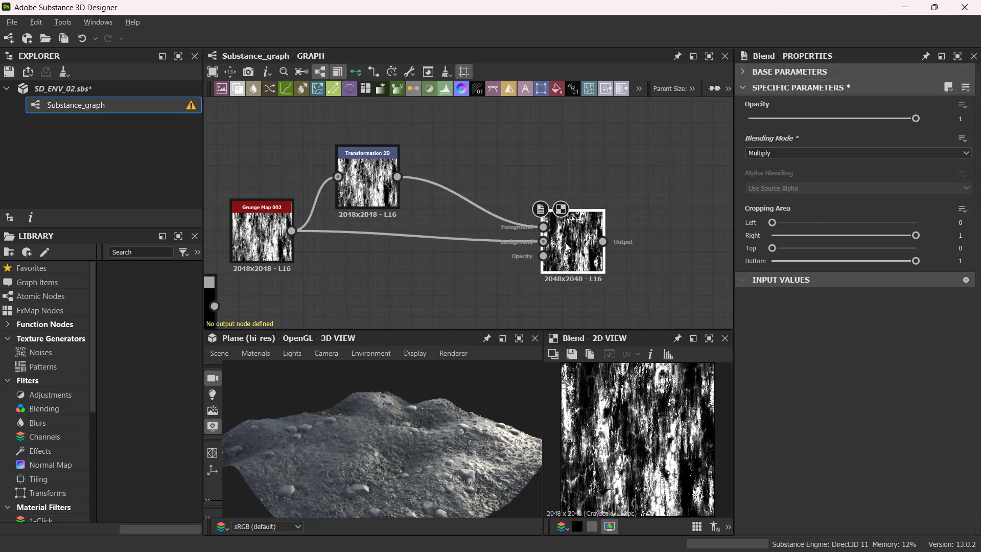
{"action": "left_click", "coordinate": [390, 200]}
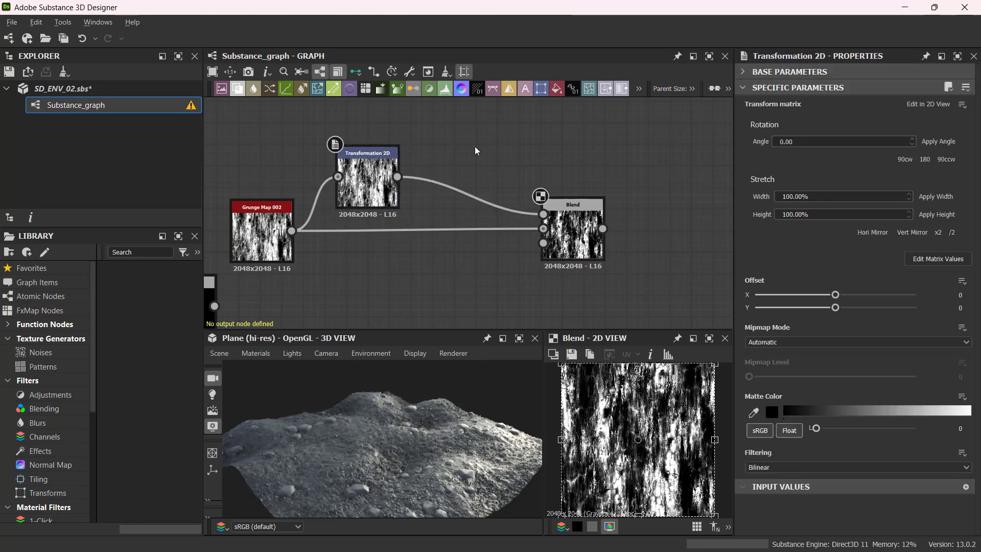
{"action": "key", "text": "space"}
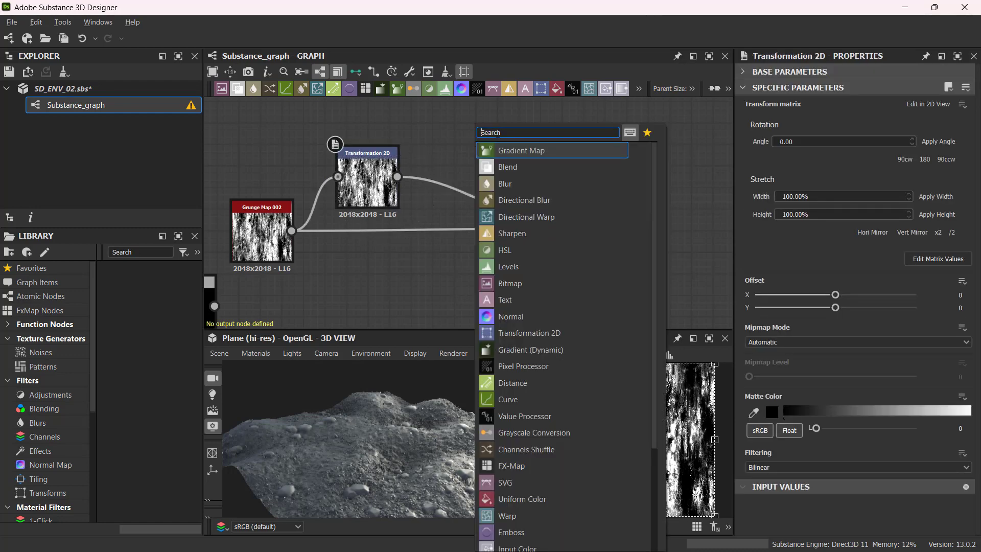
{"action": "type", "text": "tra"}
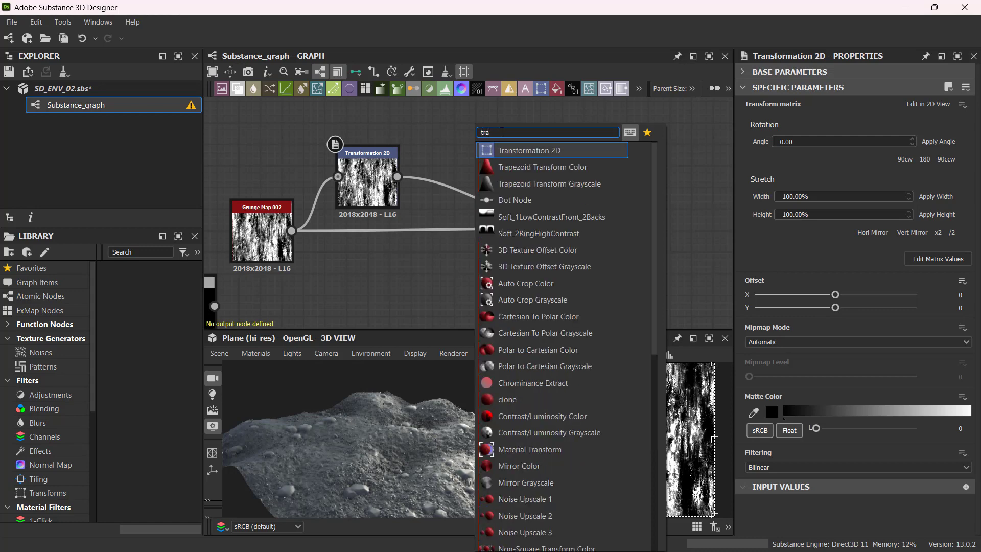
{"action": "left_click", "coordinate": [530, 151]}
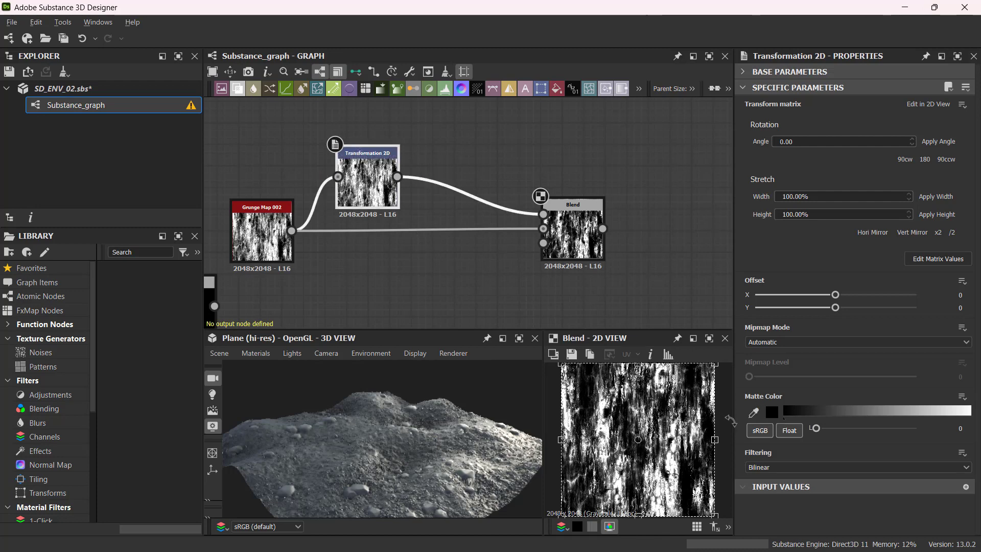
Rotate the Transformation 2D texture about a quarter turn so its streaks run horizontally
{"action": "left_click_drag", "start_coordinate": [731, 420], "coordinate": [714, 507]}
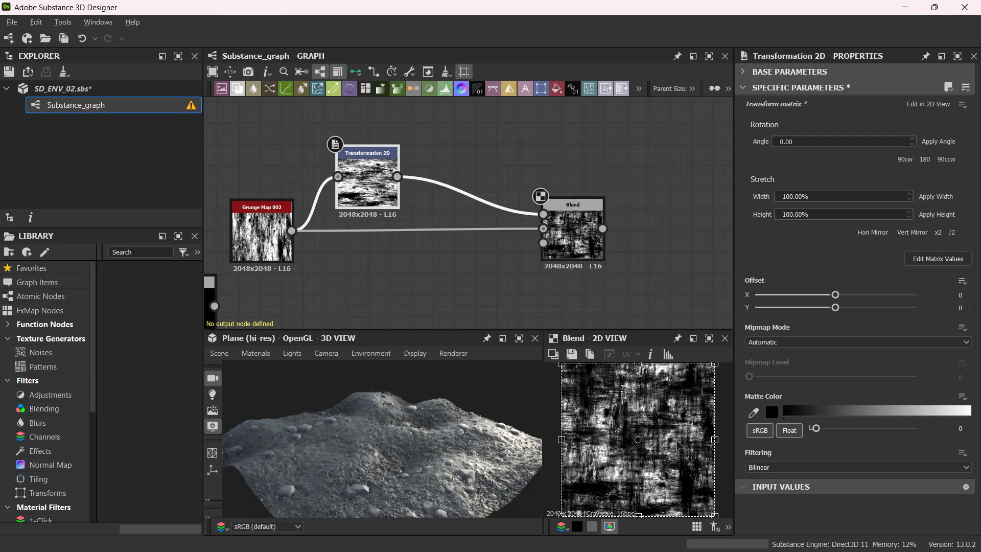
Set the opacity of the Multiply Blend node combining Grunge Map 002 and Transformation 2D to 0.73
{"action": "scroll", "coordinate": [667, 429], "scroll_direction": "up", "scroll_amount": 3}
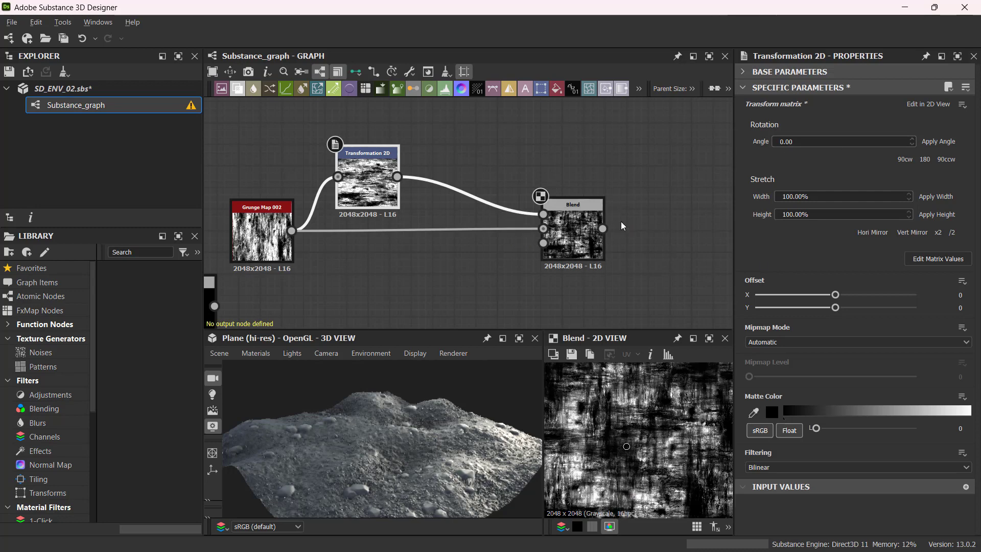
{"action": "left_click", "coordinate": [587, 233]}
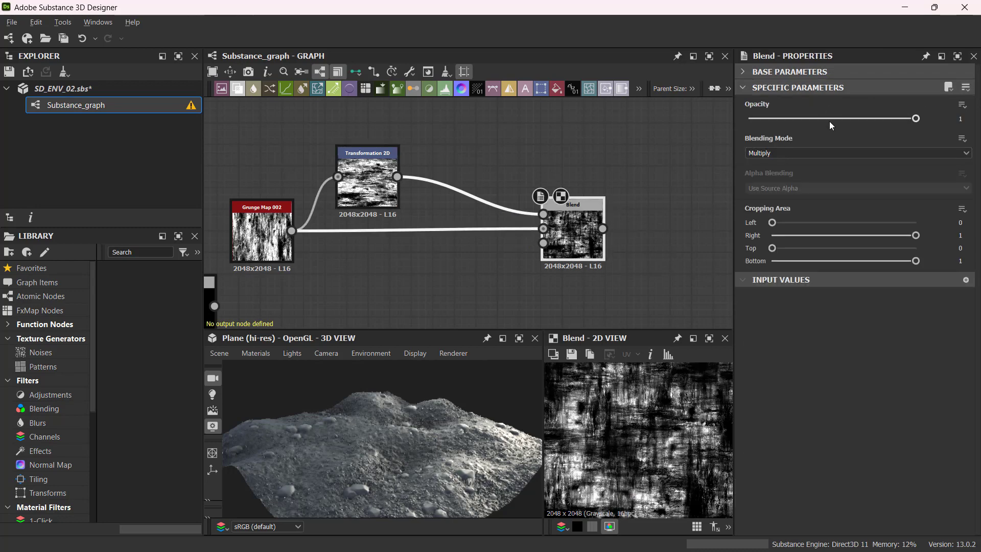
{"action": "left_click", "coordinate": [823, 117]}
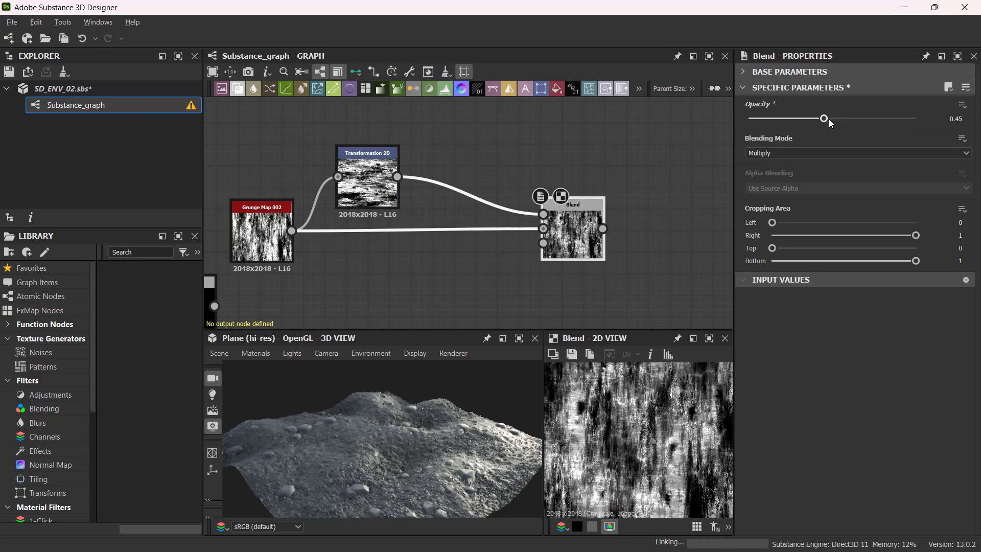
{"action": "left_click", "coordinate": [837, 120]}
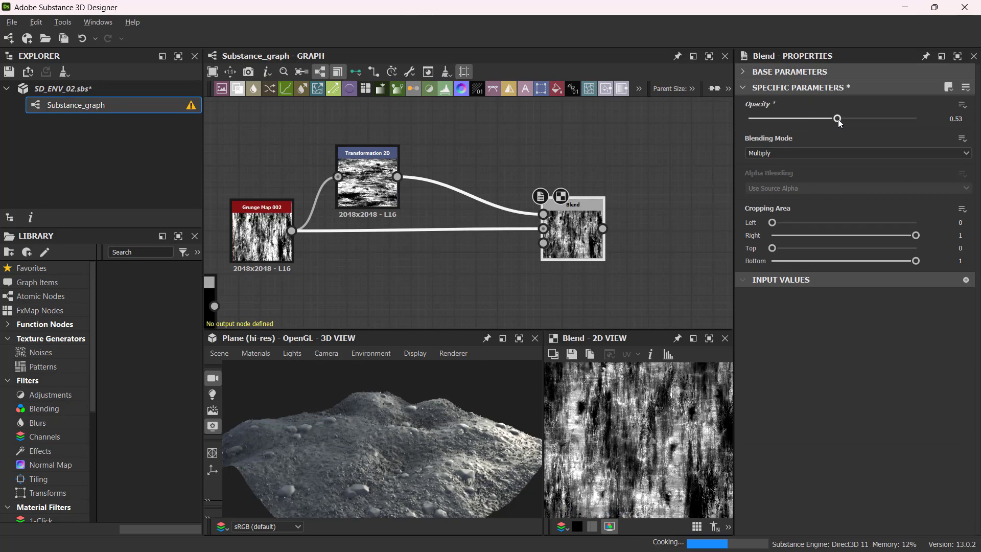
{"action": "left_click_drag", "start_coordinate": [839, 123], "coordinate": [861, 119]}
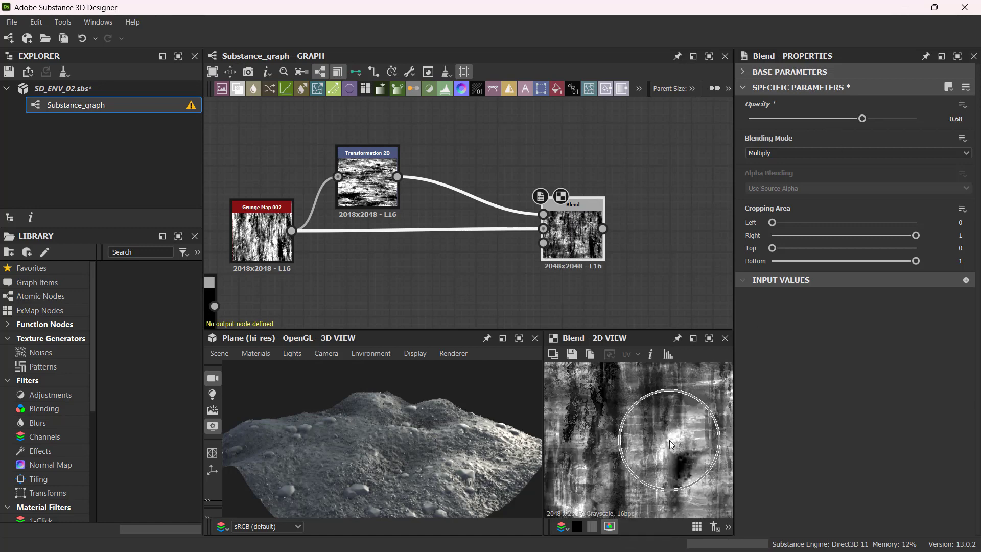
{"action": "left_click_drag", "start_coordinate": [863, 119], "coordinate": [870, 118]}
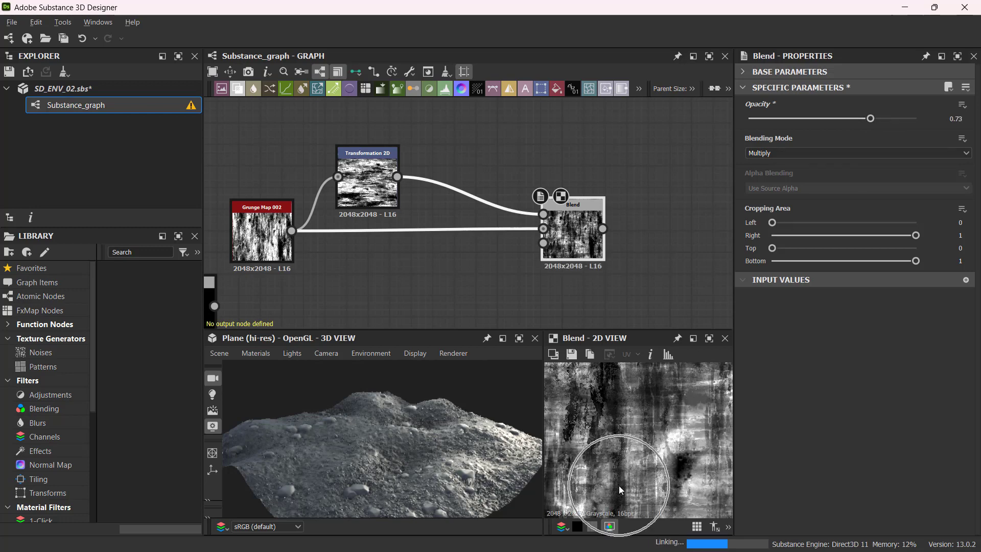
Move the three grunge nodes up above the white strand's Blend node, and bring the grunge Blend closer to Transformation 2D
{"action": "scroll", "coordinate": [461, 265], "scroll_direction": "down", "scroll_amount": 3}
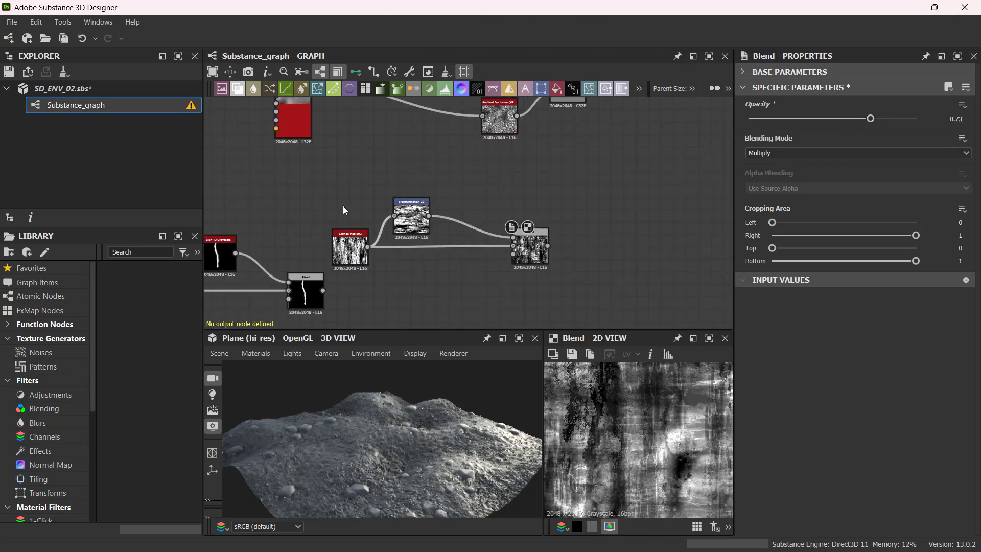
{"action": "left_click_drag", "start_coordinate": [335, 197], "coordinate": [545, 290]}
{"action": "left_click_drag", "start_coordinate": [527, 252], "coordinate": [515, 216]}
{"action": "left_click", "coordinate": [398, 297]}
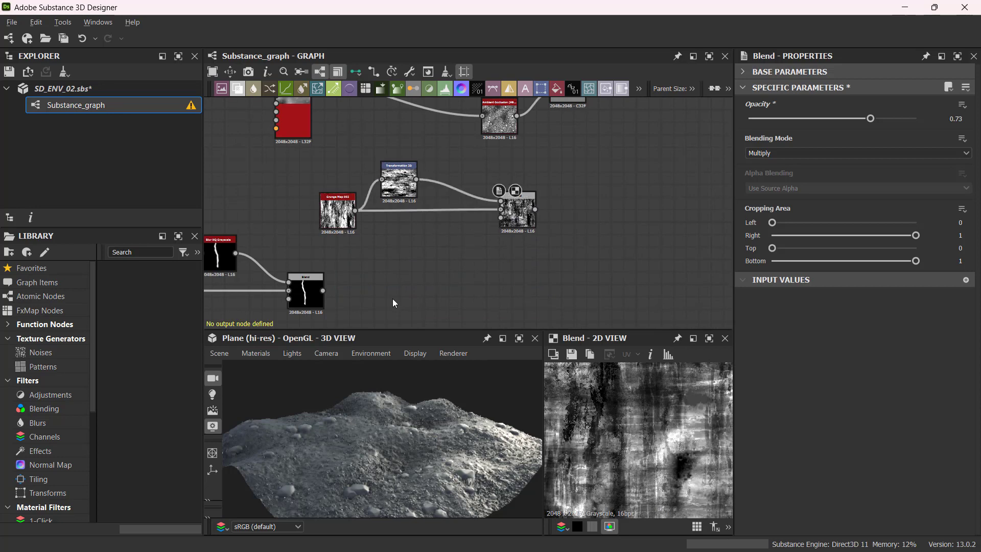
{"action": "left_click", "coordinate": [314, 288]}
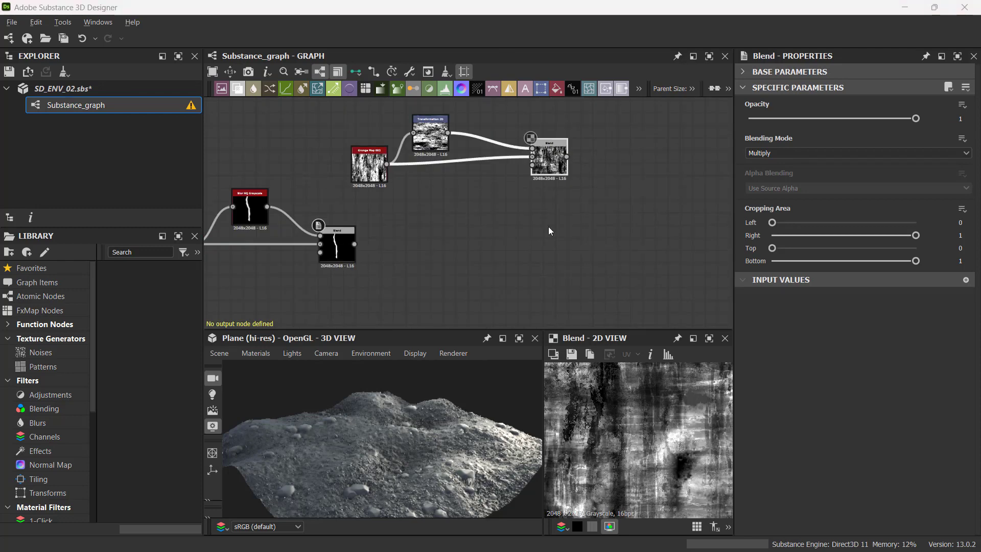
{"action": "left_click_drag", "start_coordinate": [550, 166], "coordinate": [510, 169]}
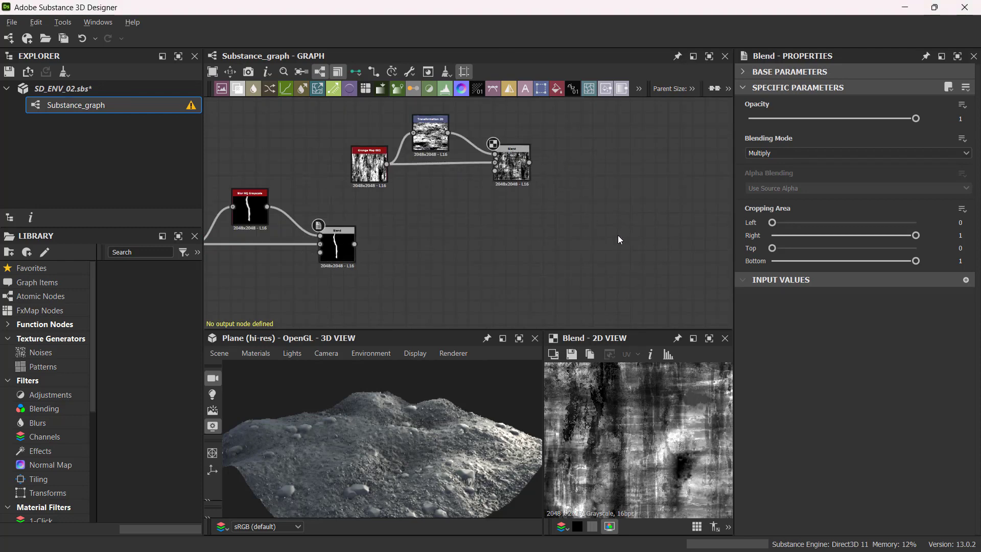
Add a Warp node, with the grunge Blend linked to its input and the white strand's Blend to its gradient input
{"action": "scroll", "coordinate": [551, 244], "scroll_direction": "up", "scroll_amount": 2}
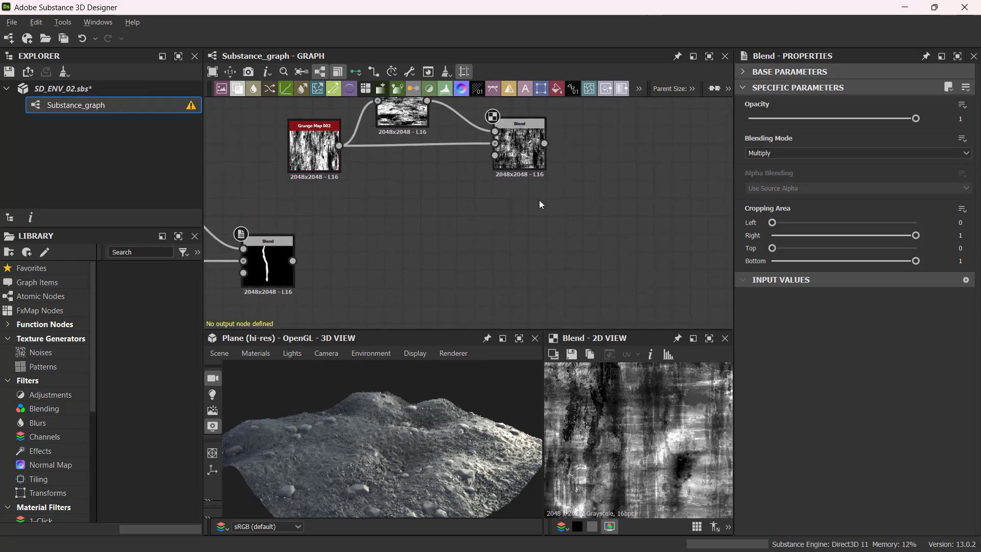
{"action": "key", "text": "space"}
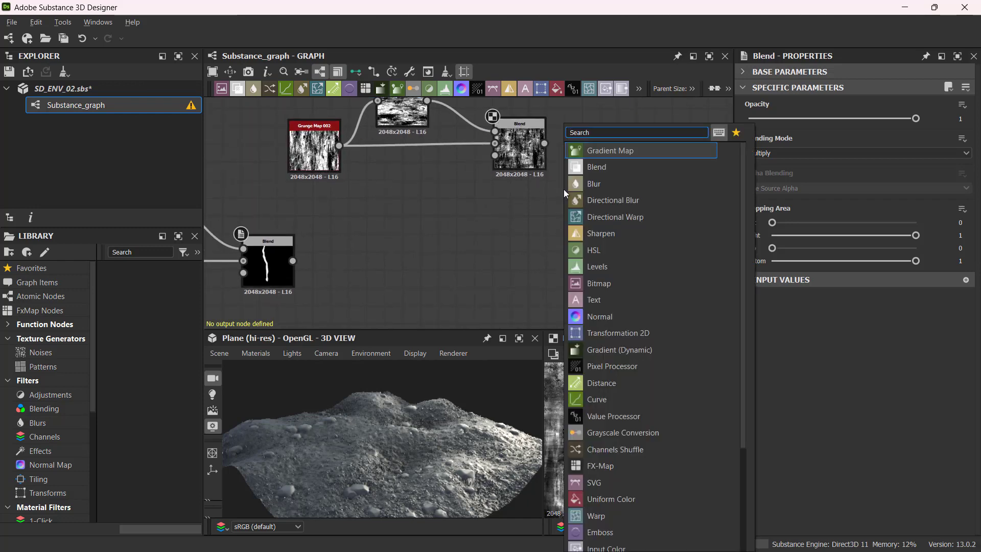
{"action": "type", "text": "war"}
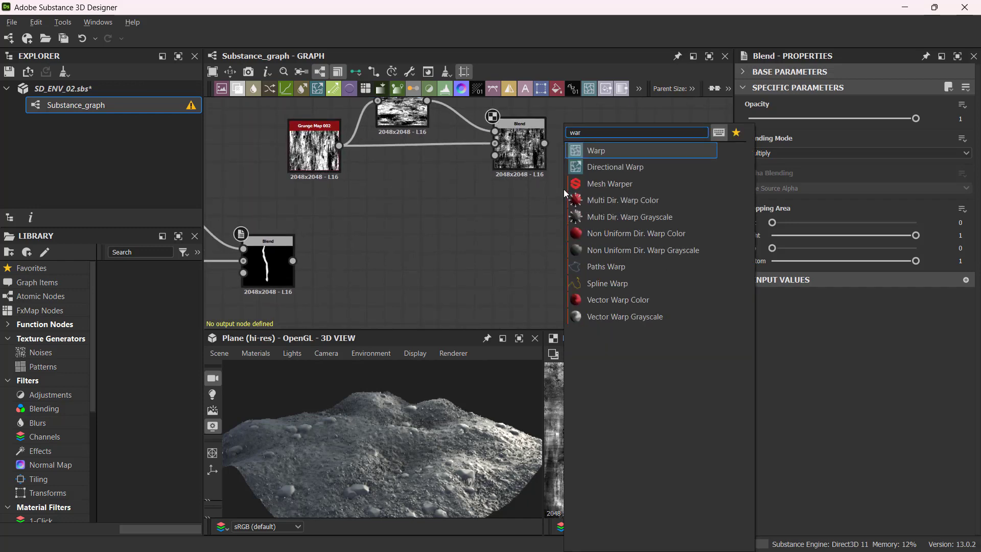
{"action": "left_click", "coordinate": [663, 150]}
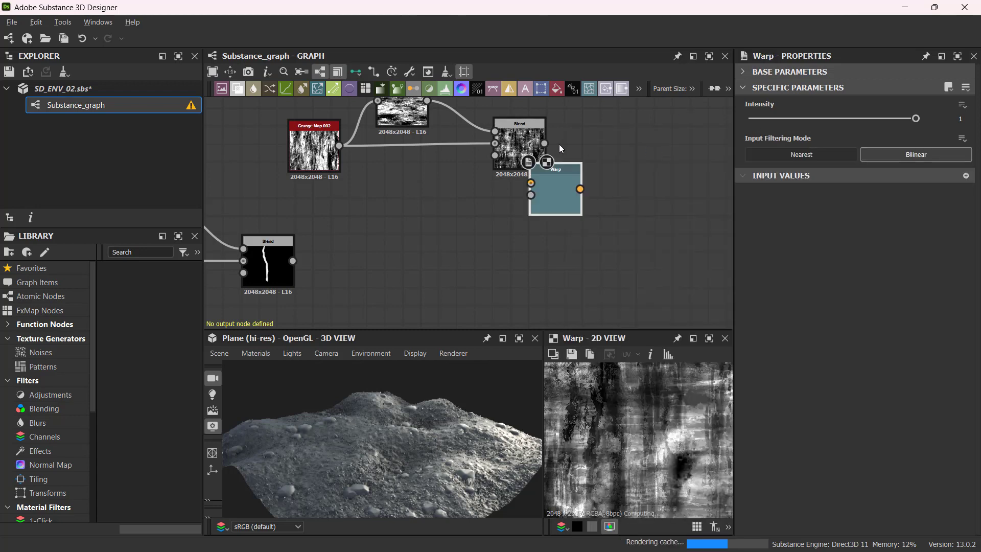
{"action": "left_click_drag", "start_coordinate": [556, 201], "coordinate": [638, 211]}
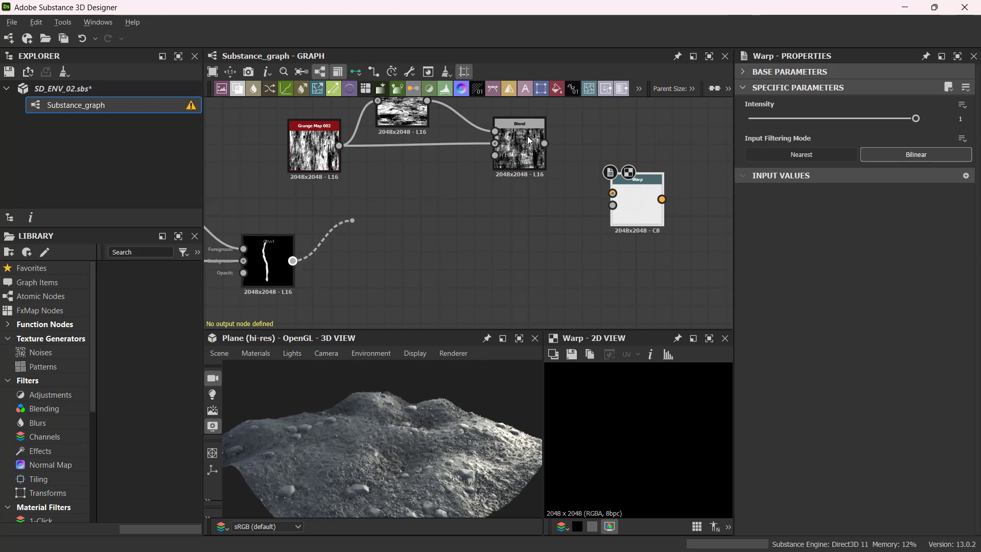
{"action": "left_click_drag", "start_coordinate": [528, 137], "coordinate": [612, 205]}
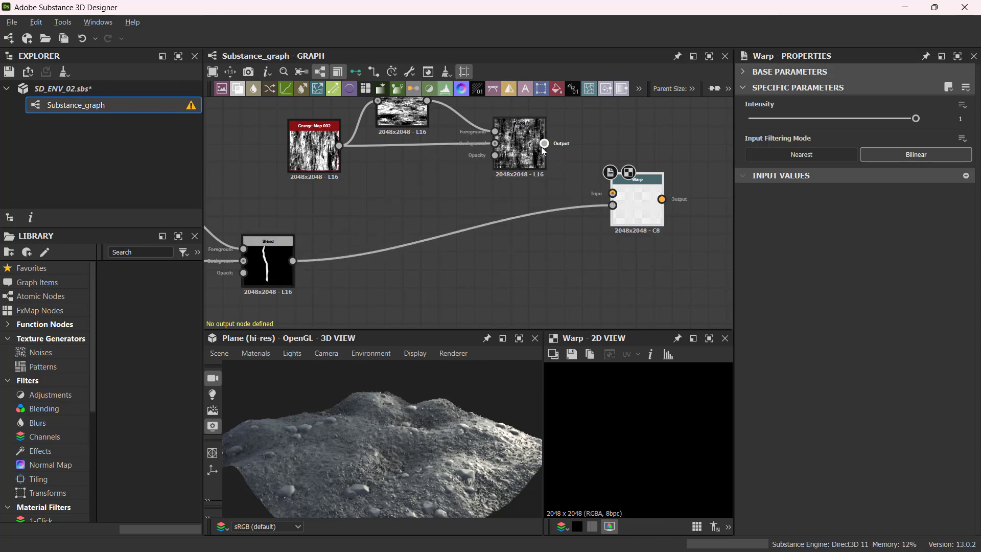
{"action": "left_click_drag", "start_coordinate": [544, 143], "coordinate": [613, 193]}
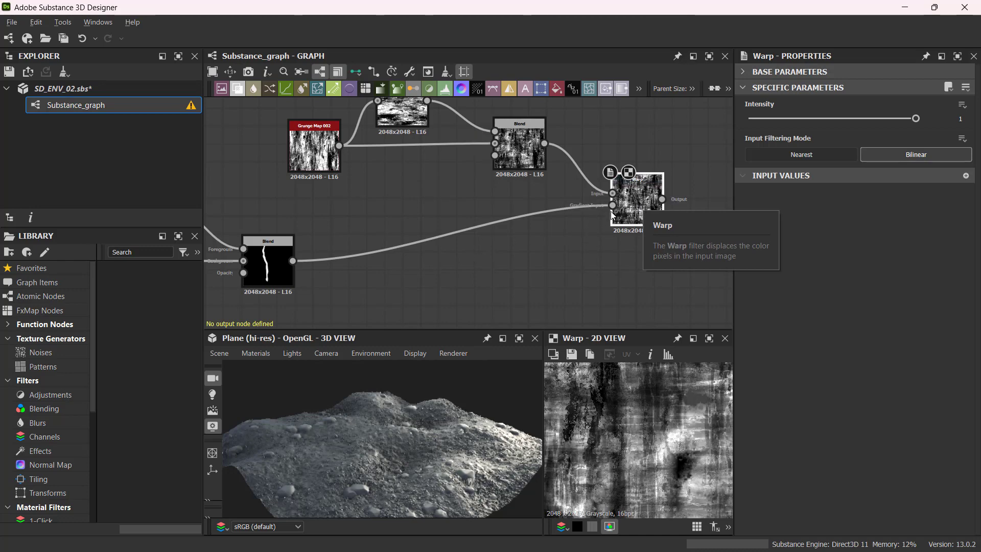
Set the Warp intensity to 0.18 and move the Warp node slightly up, closer to the grunge Blend
{"action": "middle_click_drag", "start_coordinate": [597, 255], "coordinate": [523, 223]}
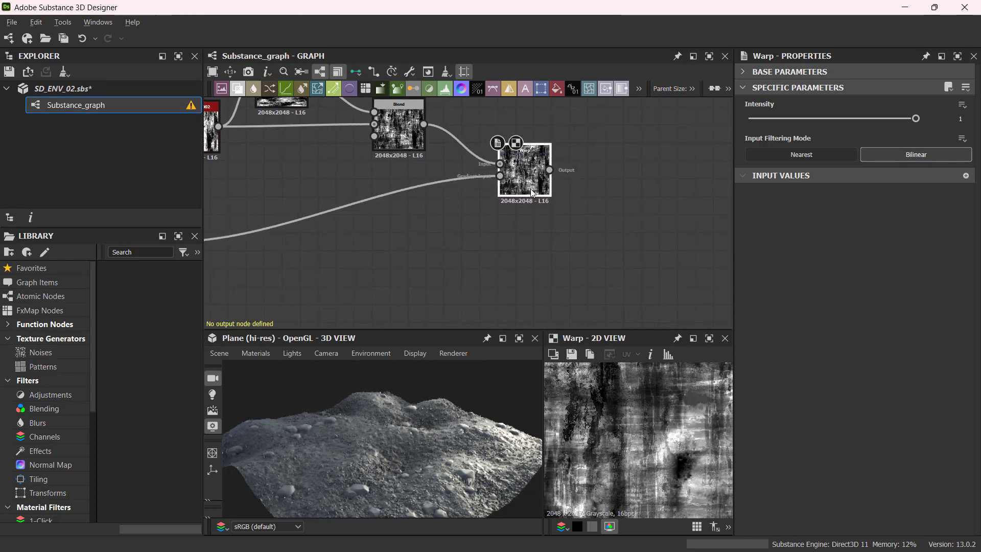
{"action": "scroll", "coordinate": [578, 259], "scroll_direction": "down", "scroll_amount": 1}
{"action": "middle_click_drag", "start_coordinate": [578, 259], "coordinate": [581, 233]}
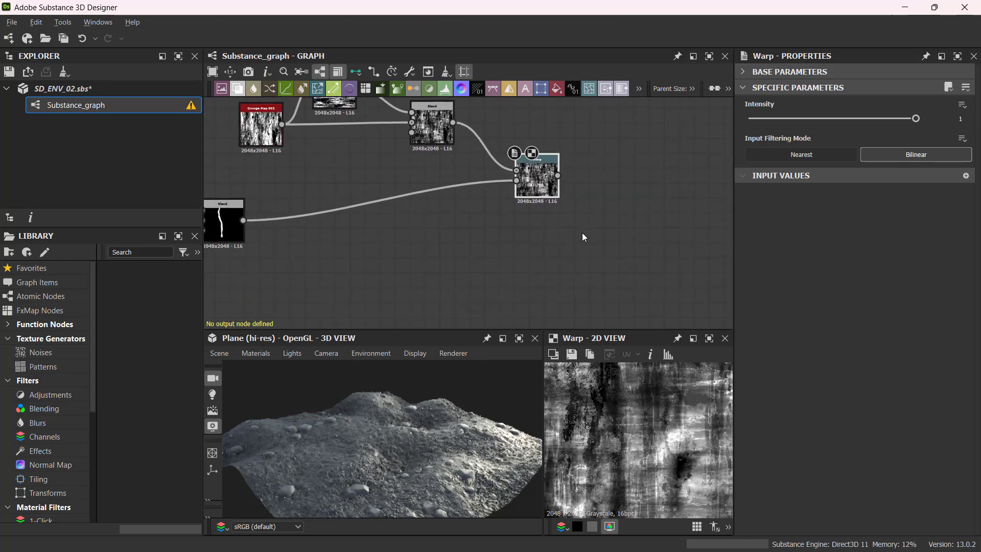
{"action": "scroll", "coordinate": [626, 403], "scroll_direction": "down", "scroll_amount": 4}
{"action": "middle_click_drag", "start_coordinate": [627, 401], "coordinate": [633, 458]}
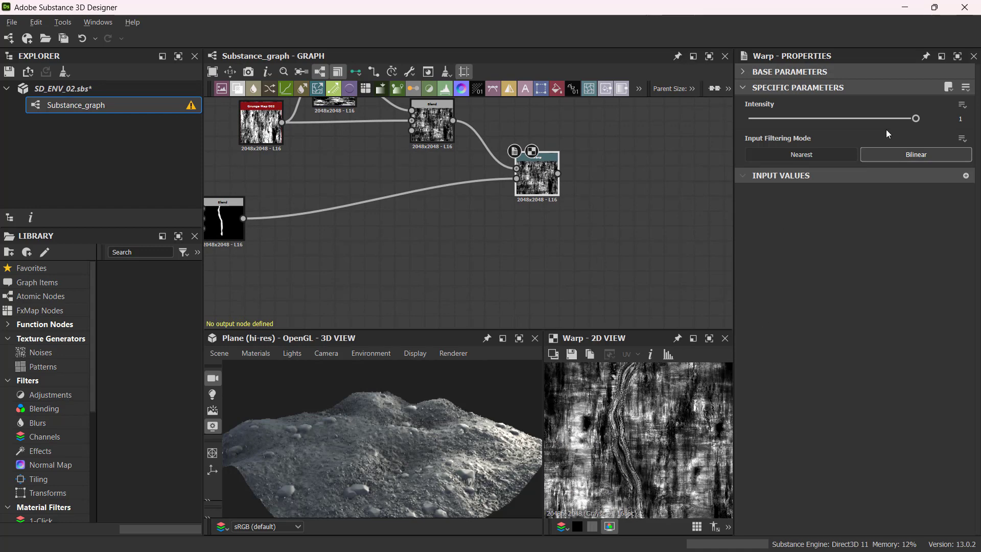
{"action": "left_click_drag", "start_coordinate": [921, 122], "coordinate": [795, 119]}
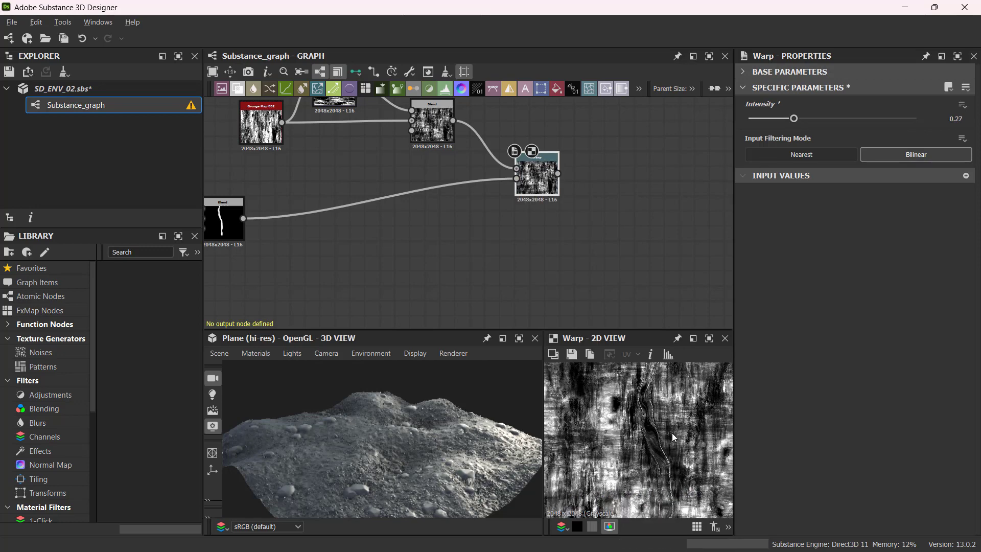
{"action": "left_click_drag", "start_coordinate": [790, 119], "coordinate": [774, 119]}
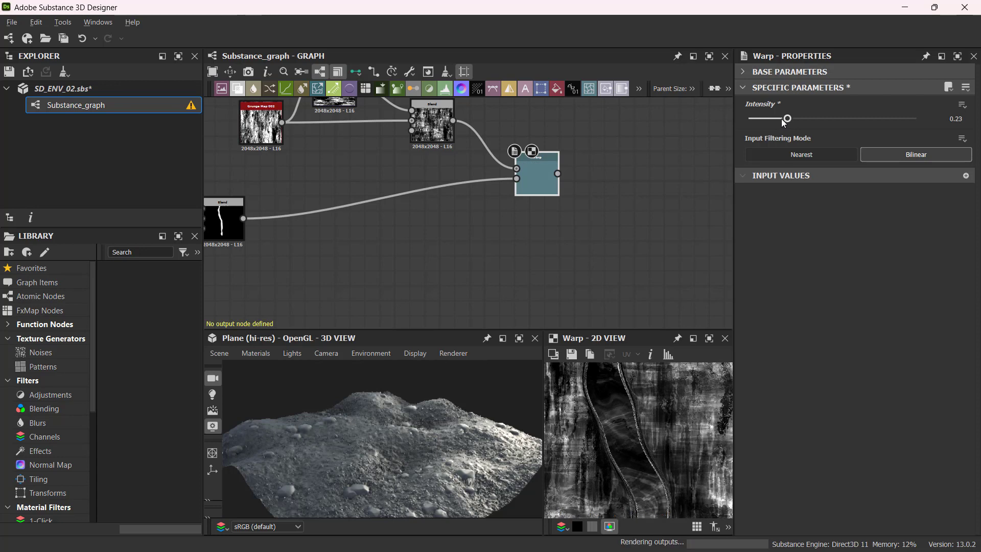
{"action": "middle_click_drag", "start_coordinate": [658, 151], "coordinate": [640, 158]}
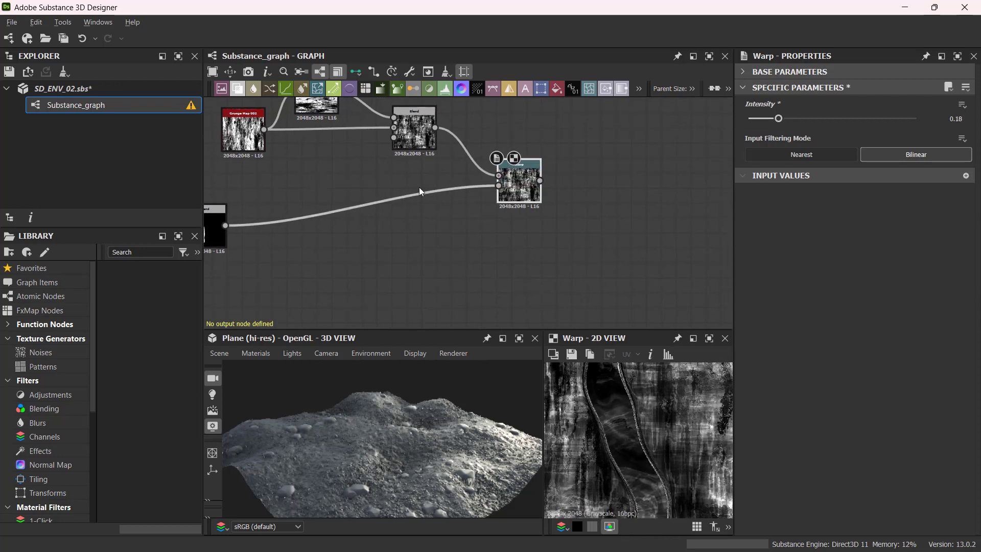
{"action": "left_click_drag", "start_coordinate": [520, 194], "coordinate": [504, 178]}
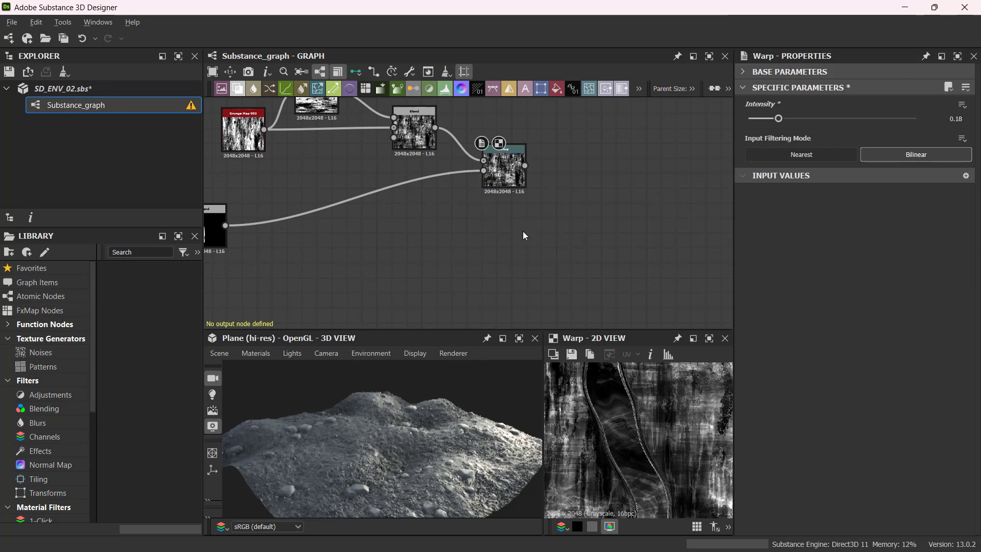
Add a Blend node after Warp, connecting Warp to its foreground and the white strand's Blend to its background
{"action": "key", "text": "space"}
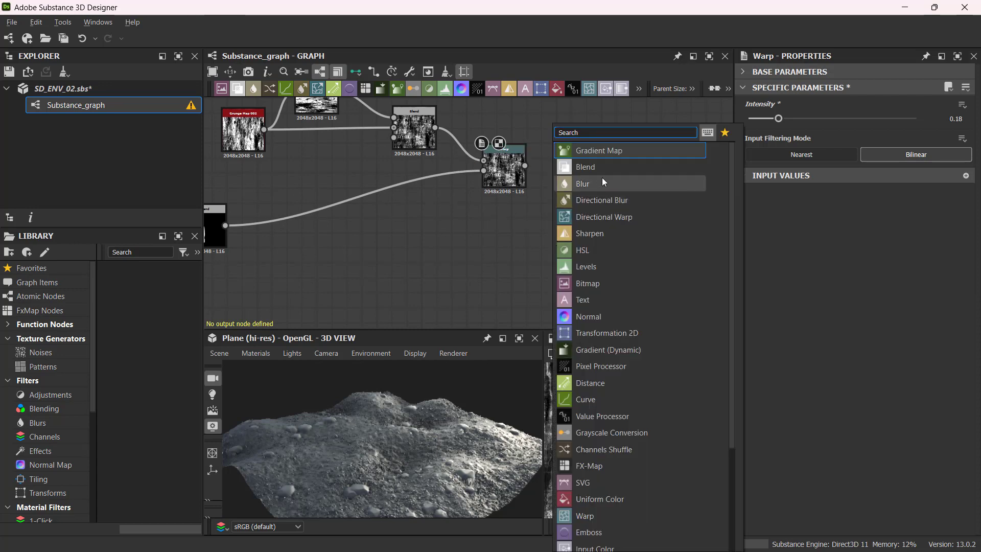
{"action": "key", "text": "Escape"}
{"action": "left_click_drag", "start_coordinate": [544, 241], "coordinate": [595, 223]}
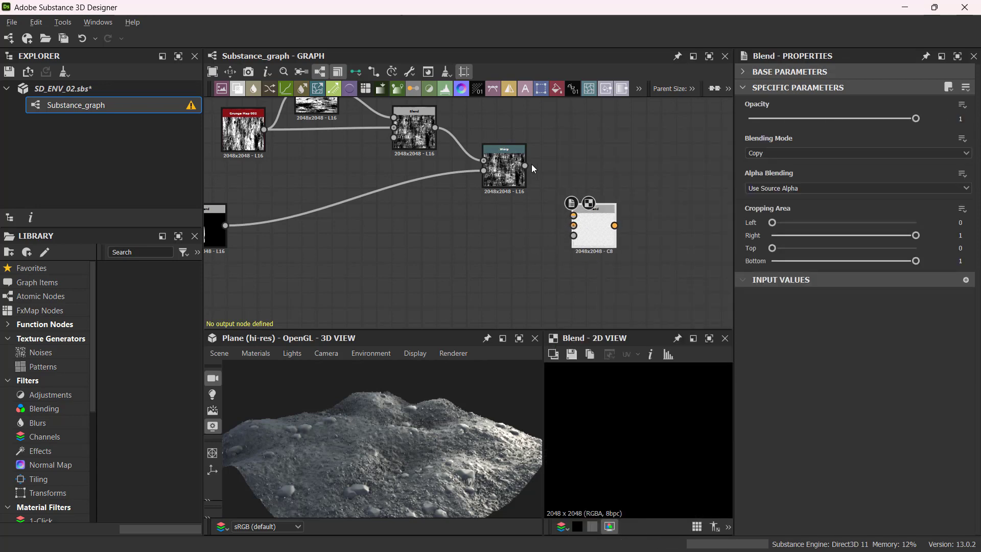
{"action": "left_click_drag", "start_coordinate": [525, 165], "coordinate": [573, 215]}
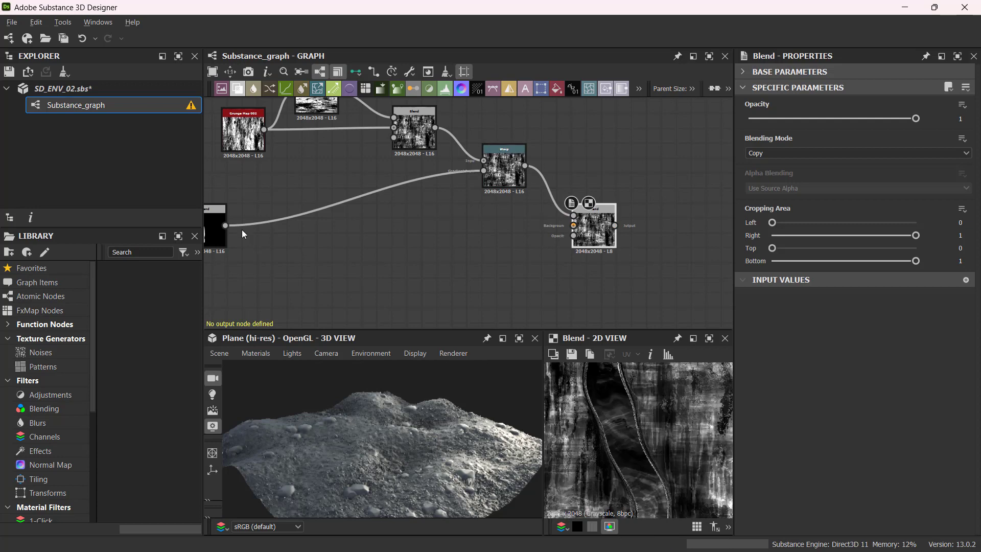
{"action": "left_click_drag", "start_coordinate": [224, 225], "coordinate": [572, 224]}
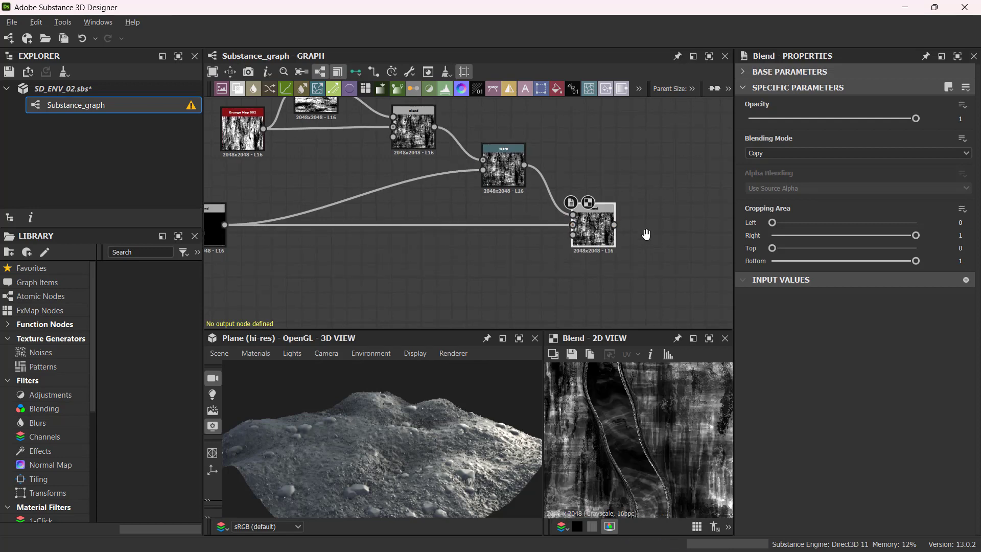
Set the new Blend node's blending mode to Multiply and its opacity to 0.73
{"action": "middle_click_drag", "start_coordinate": [617, 244], "coordinate": [584, 214]}
{"action": "left_click", "coordinate": [838, 154]}
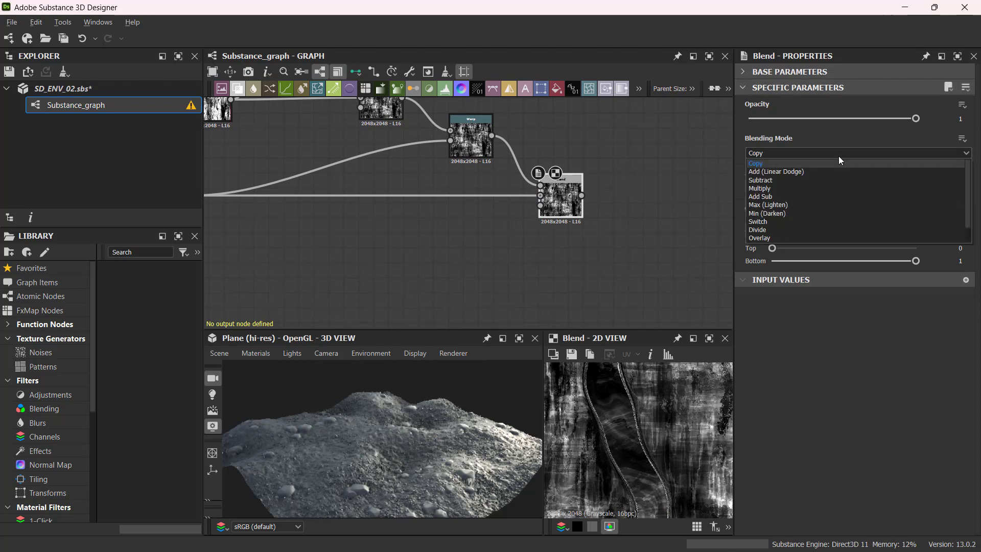
{"action": "left_click", "coordinate": [826, 188]}
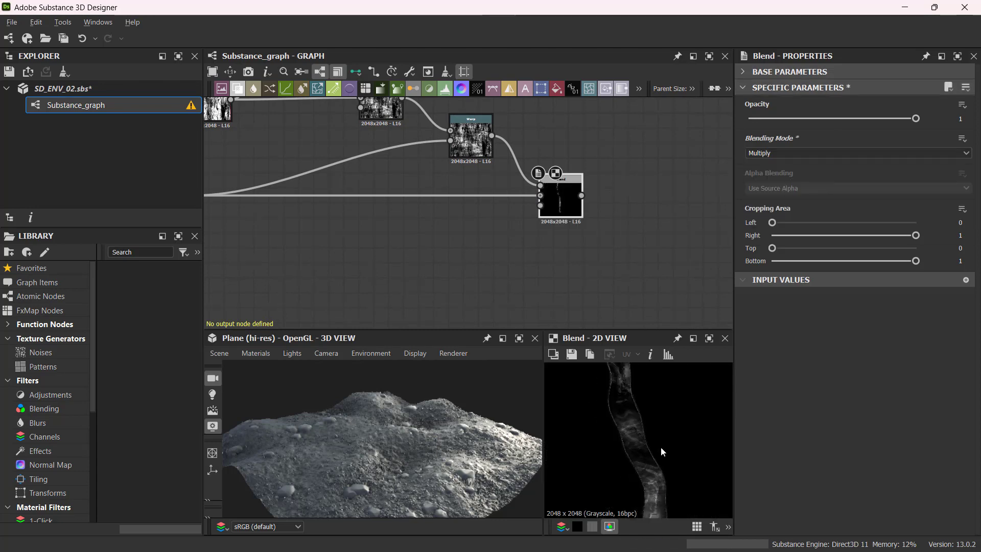
{"action": "scroll", "coordinate": [659, 439], "scroll_direction": "up", "scroll_amount": 5}
{"action": "mouse_move", "coordinate": [659, 439]}
{"action": "middle_mouse_down"}
{"action": "mouse_move", "coordinate": [610, 419]}
{"action": "mouse_move", "coordinate": [663, 422]}
{"action": "middle_mouse_up"}
{"action": "key", "text": "alt"}
{"action": "scroll", "coordinate": [610, 420], "scroll_direction": "up", "scroll_amount": 3}
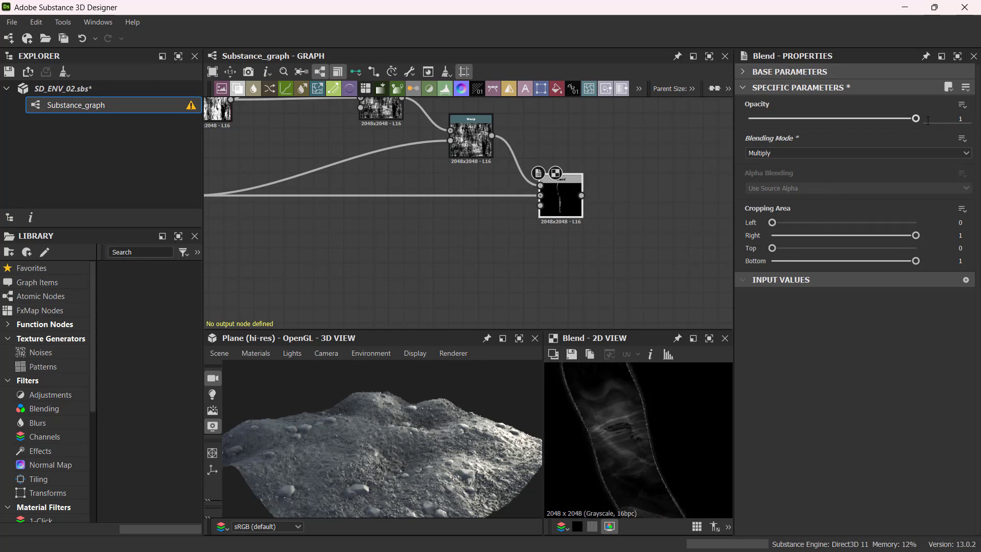
{"action": "left_click_drag", "start_coordinate": [911, 119], "coordinate": [872, 118]}
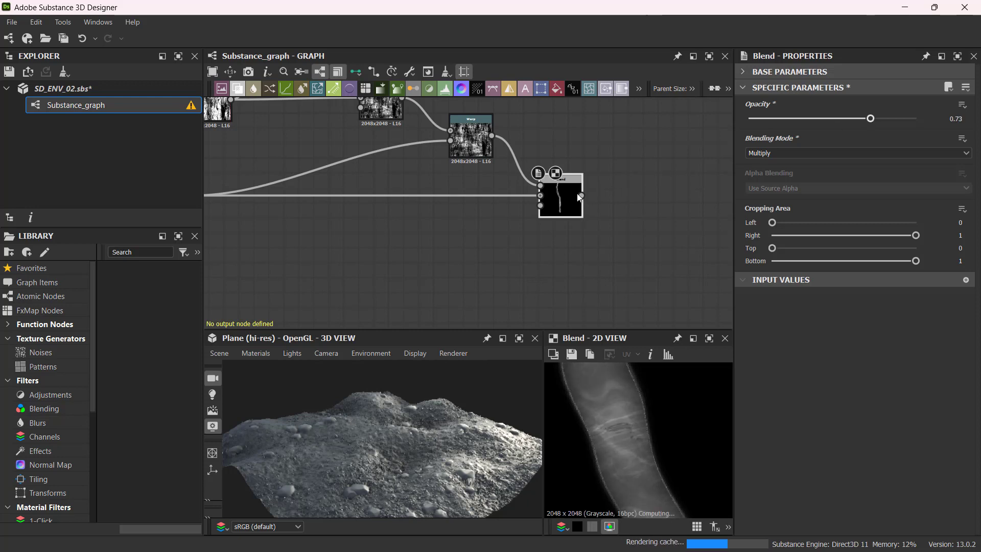
Set the Warp node's intensity to about 0.12
{"action": "left_click", "coordinate": [471, 139]}
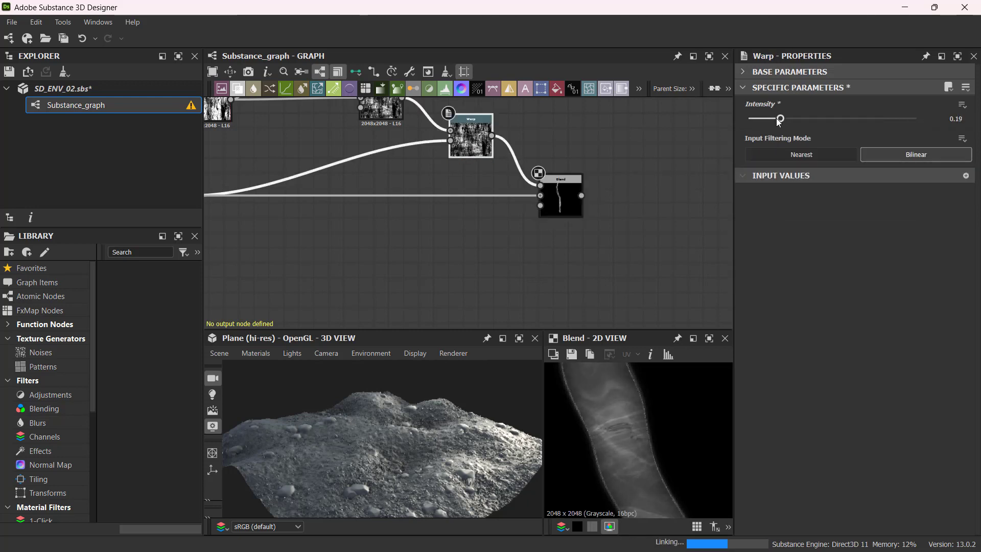
{"action": "left_click_drag", "start_coordinate": [771, 120], "coordinate": [769, 120]}
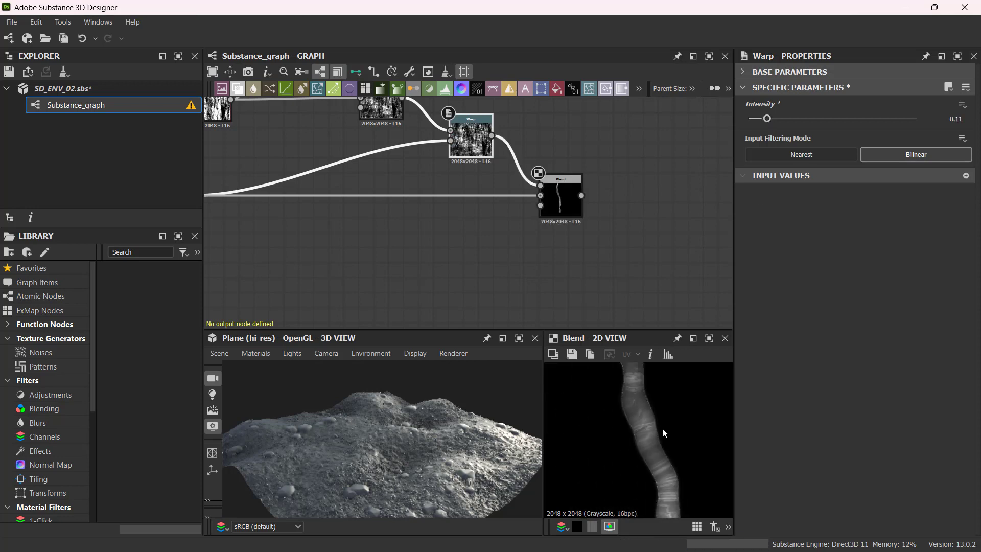
{"action": "left_click_drag", "start_coordinate": [765, 120], "coordinate": [772, 122]}
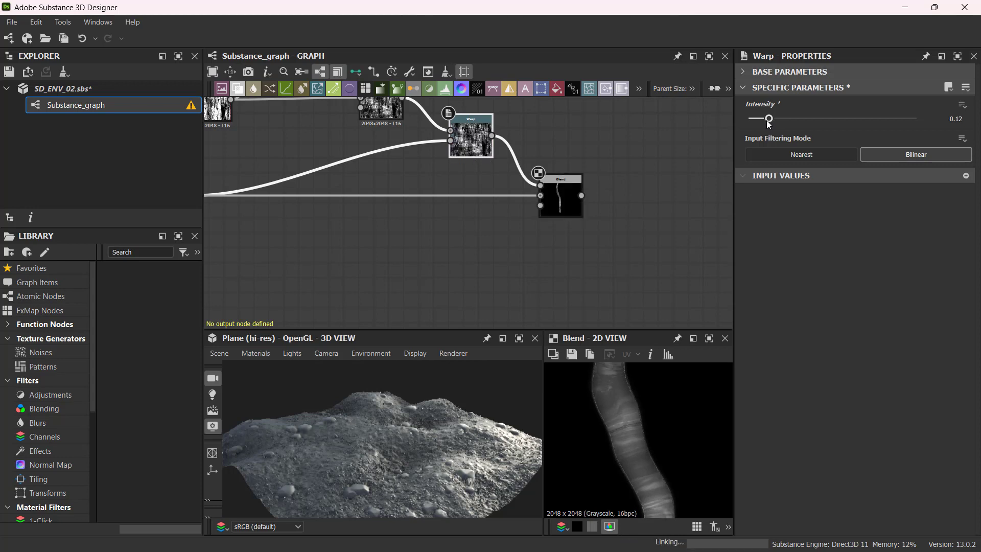
Set the Warp node's intensity to 0.16 and check the textured strand along its length in the 2D view
{"action": "left_click_drag", "start_coordinate": [766, 121], "coordinate": [767, 121]}
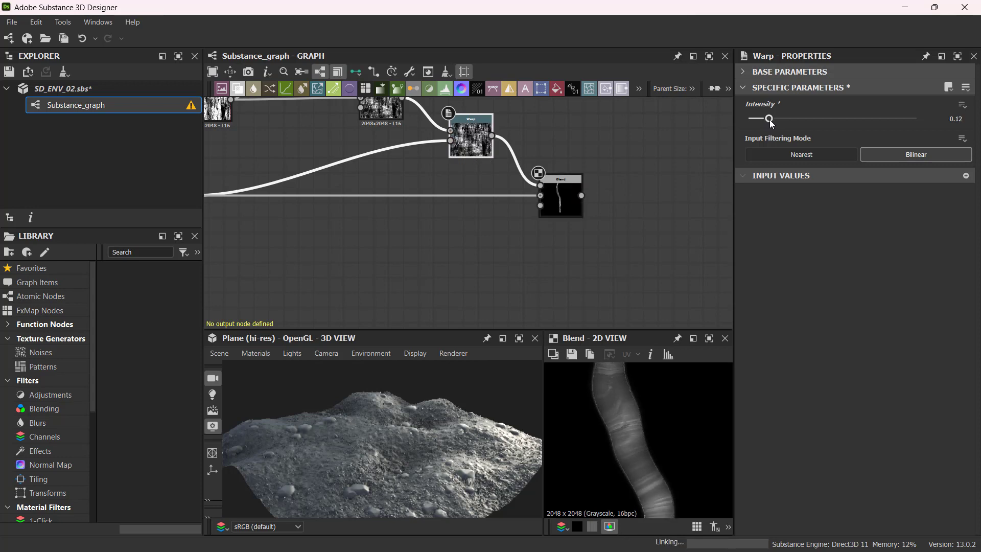
{"action": "left_click_drag", "start_coordinate": [771, 123], "coordinate": [777, 124]}
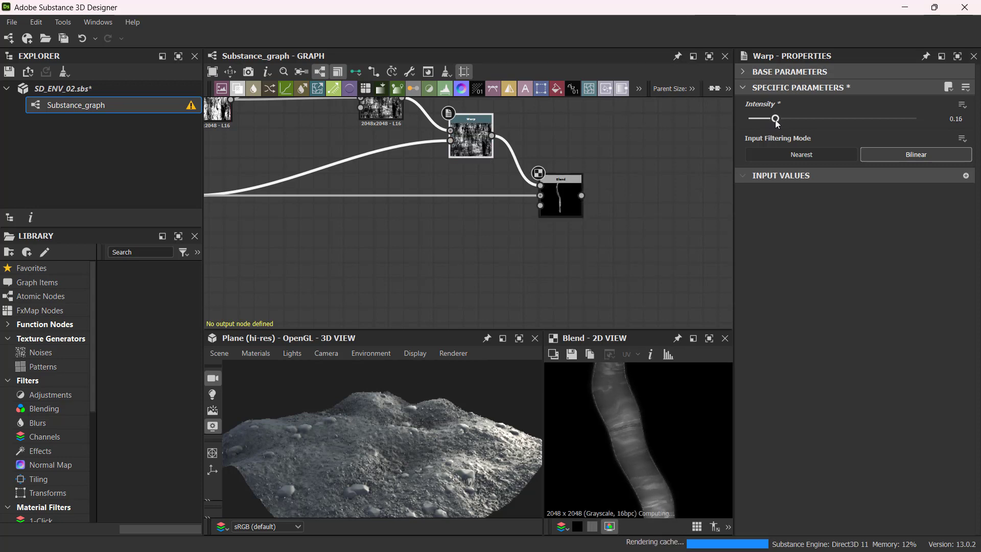
{"action": "scroll", "coordinate": [652, 403], "scroll_direction": "down", "scroll_amount": 5}
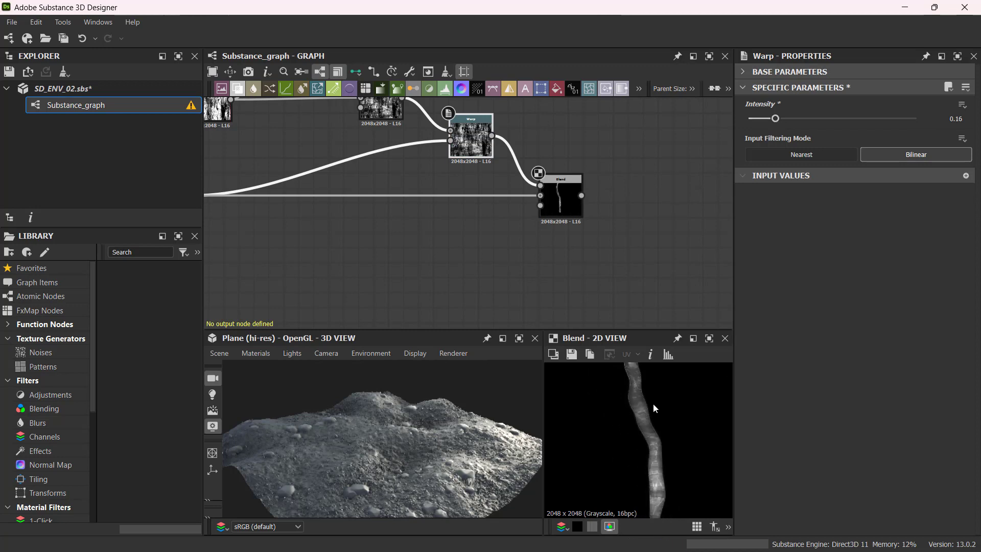
{"action": "scroll", "coordinate": [663, 433], "scroll_direction": "down", "scroll_amount": 2}
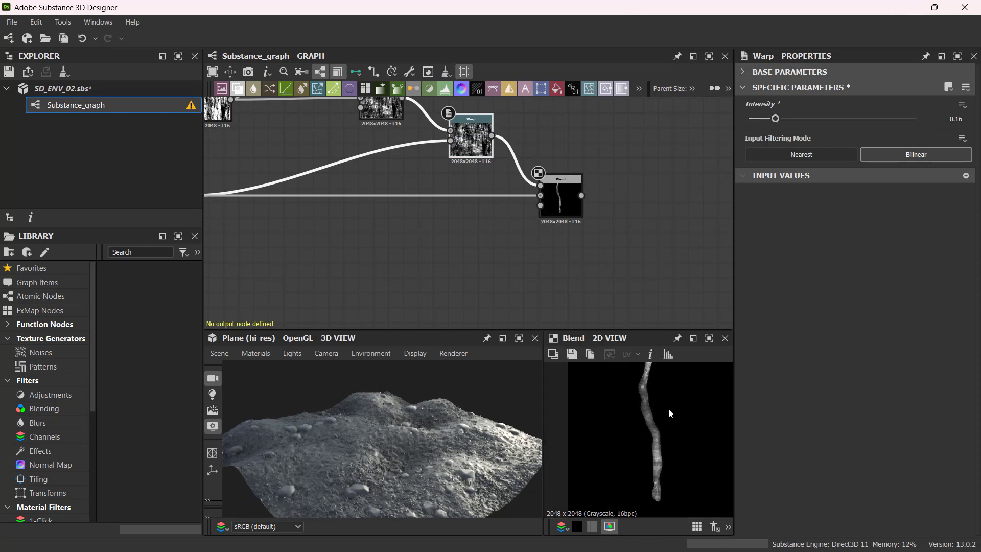
{"action": "scroll", "coordinate": [668, 412], "scroll_direction": "up", "scroll_amount": 2}
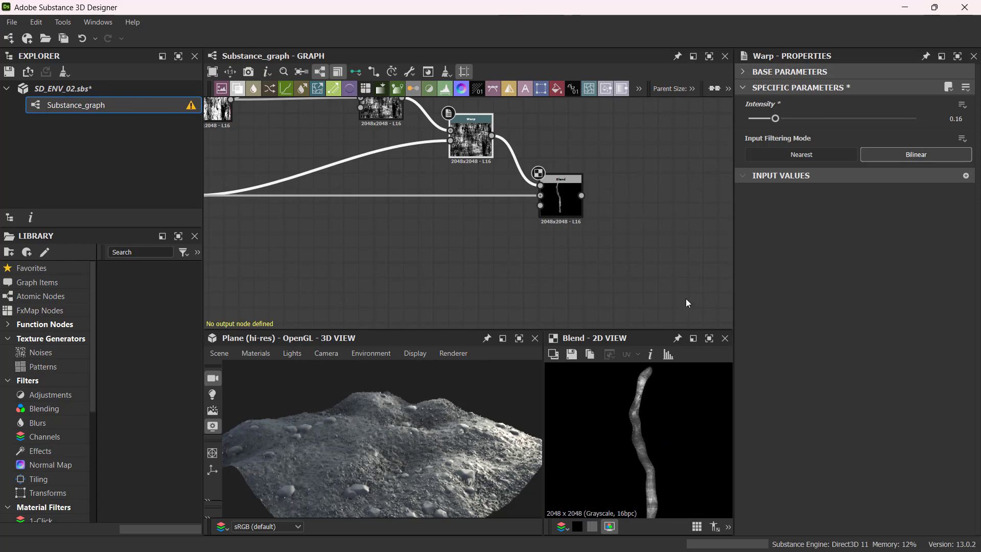
Tidy the layout by moving the grunge Blend, the Warp and the final multiply Blend closer to the nodes feeding them
{"action": "scroll", "coordinate": [538, 193], "scroll_direction": "up", "scroll_amount": 5}
{"action": "scroll", "coordinate": [565, 199], "scroll_direction": "down", "scroll_amount": 3}
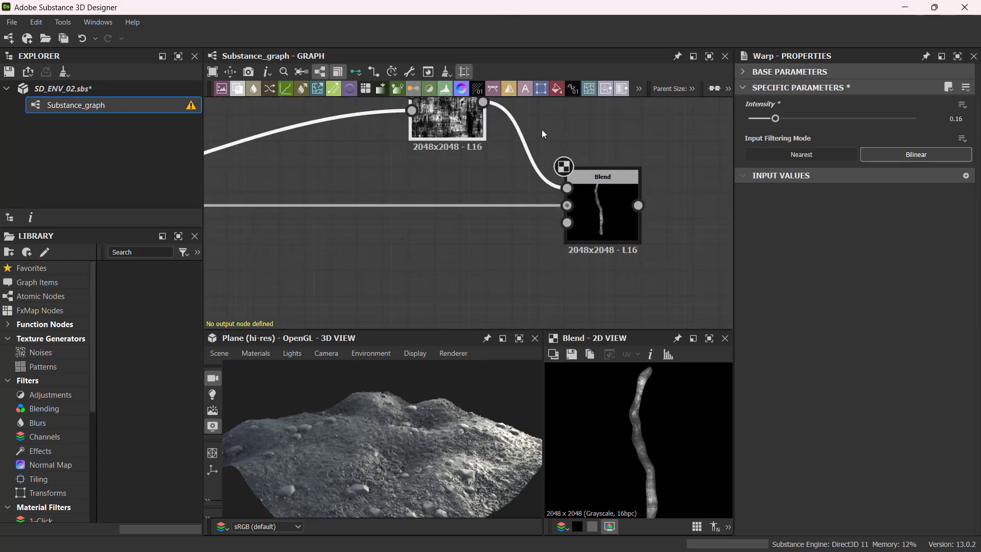
{"action": "scroll", "coordinate": [624, 218], "scroll_direction": "down", "scroll_amount": 4}
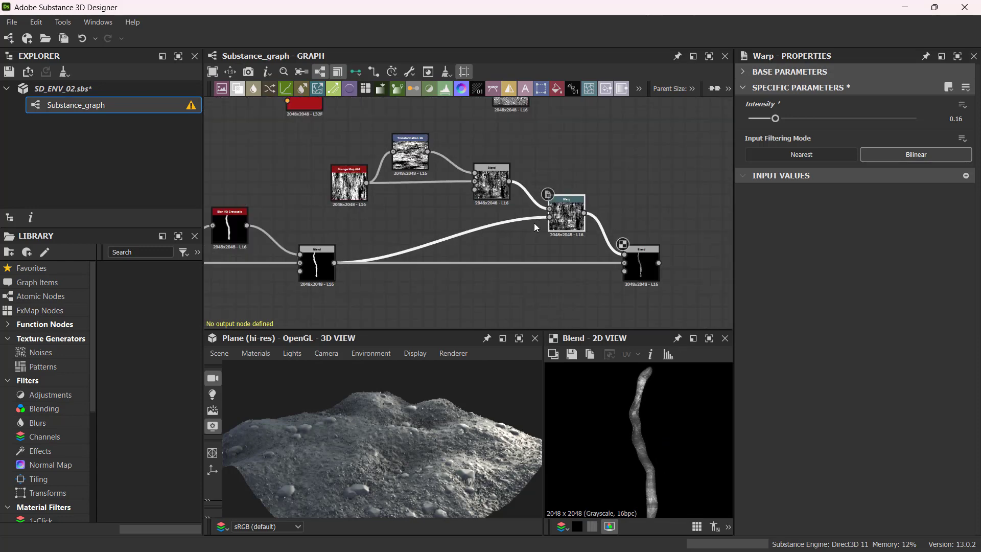
{"action": "left_click_drag", "start_coordinate": [648, 274], "coordinate": [660, 273]}
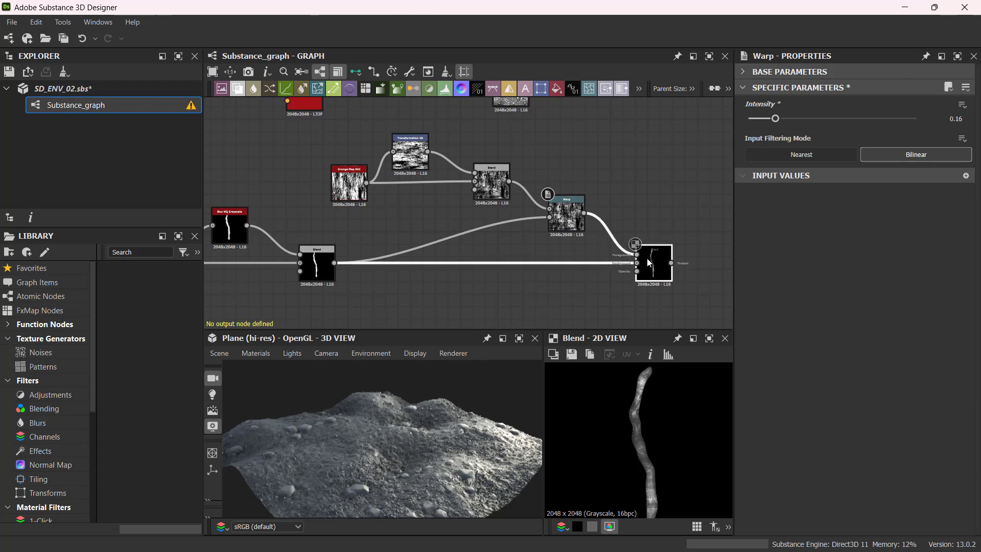
{"action": "left_click_drag", "start_coordinate": [470, 188], "coordinate": [445, 189]}
{"action": "left_click_drag", "start_coordinate": [567, 218], "coordinate": [535, 218]}
{"action": "left_click_drag", "start_coordinate": [664, 274], "coordinate": [606, 271]}
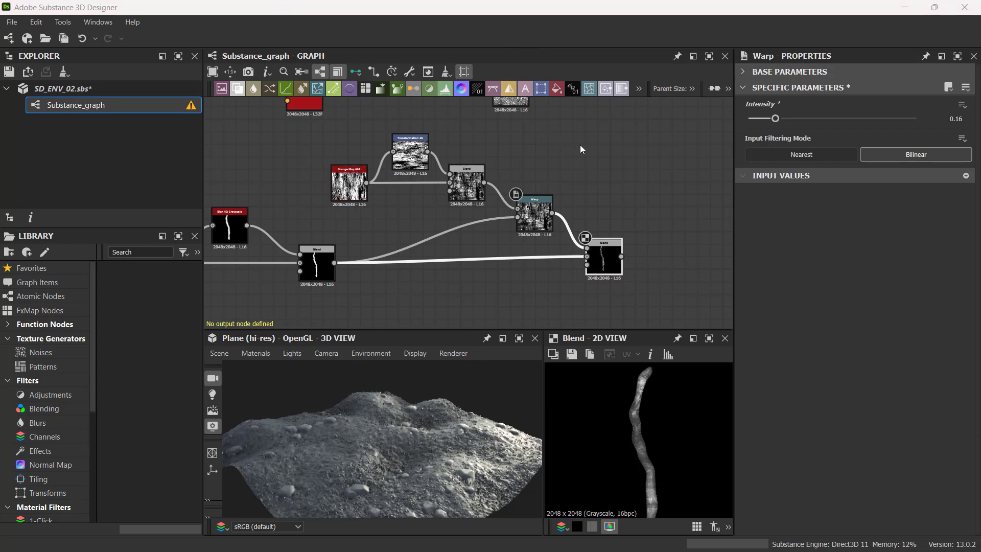
Add a Grunge Map 004 node and place it in the empty space above the final Blend node
{"action": "middle_click_drag", "start_coordinate": [657, 198], "coordinate": [605, 196]}
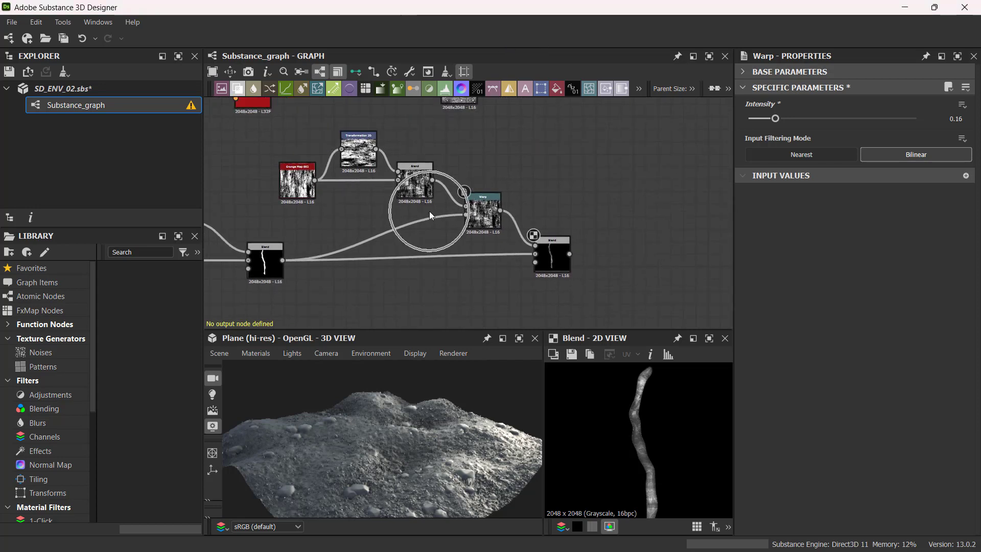
{"action": "scroll", "coordinate": [567, 206], "scroll_direction": "up", "scroll_amount": 1}
{"action": "scroll", "coordinate": [599, 207], "scroll_direction": "up", "scroll_amount": 1}
{"action": "middle_click_drag", "start_coordinate": [659, 213], "coordinate": [468, 207]}
{"action": "scroll", "coordinate": [505, 205], "scroll_direction": "down", "scroll_amount": 1}
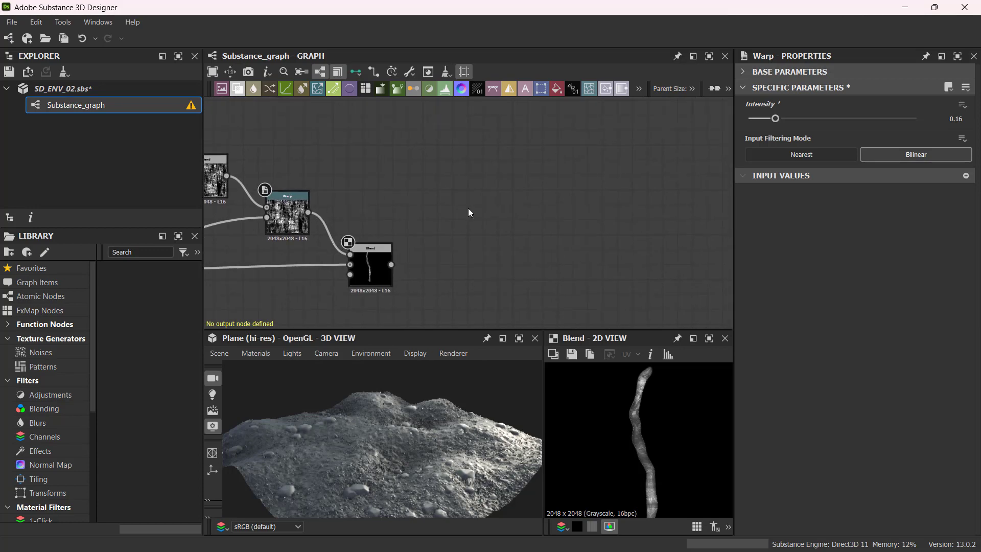
{"action": "key", "text": "space"}
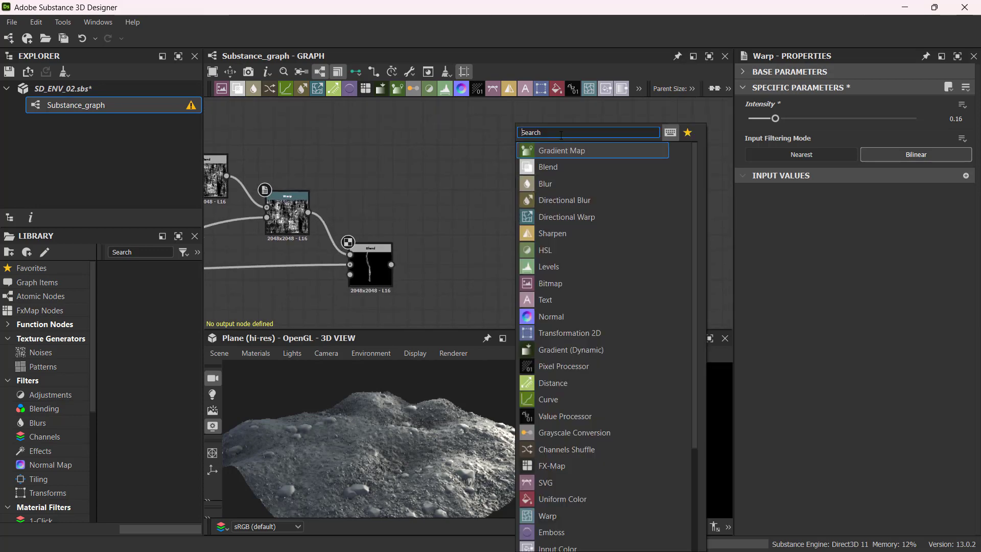
{"action": "type", "text": "dr"}
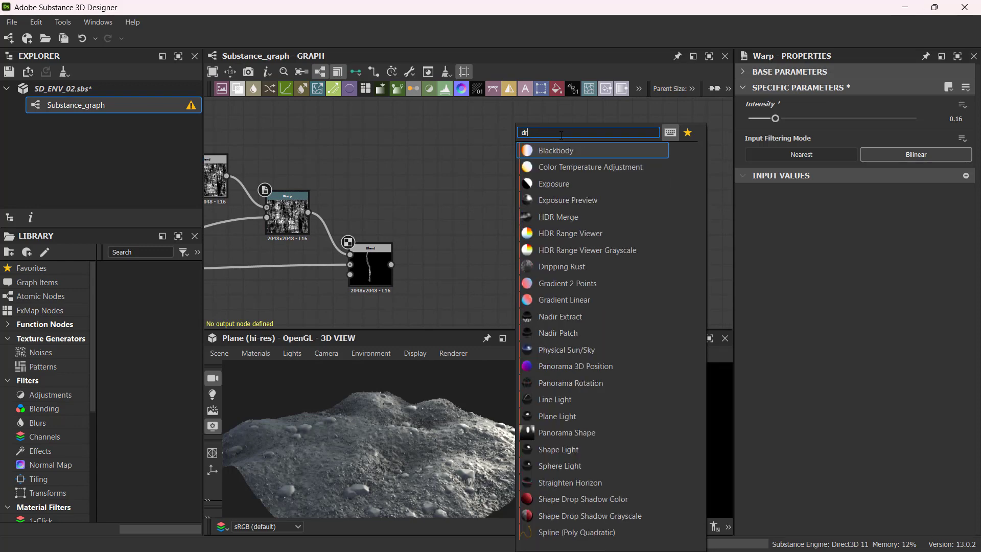
{"action": "type", "text": "un"}
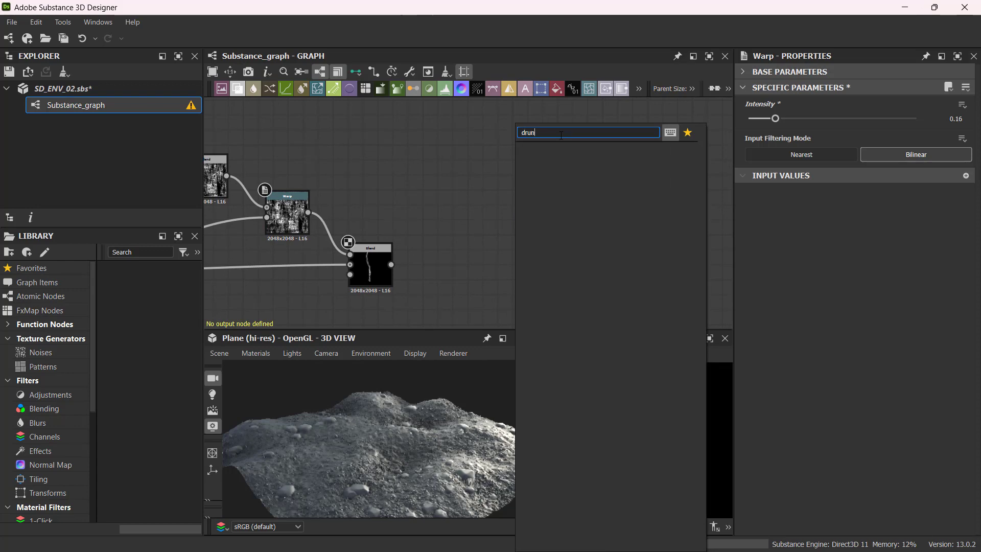
{"action": "key", "text": "BackSpace"}
{"action": "key", "text": "BackSpace"}
{"action": "key", "text": "BackSpace"}
{"action": "key", "text": "BackSpace"}
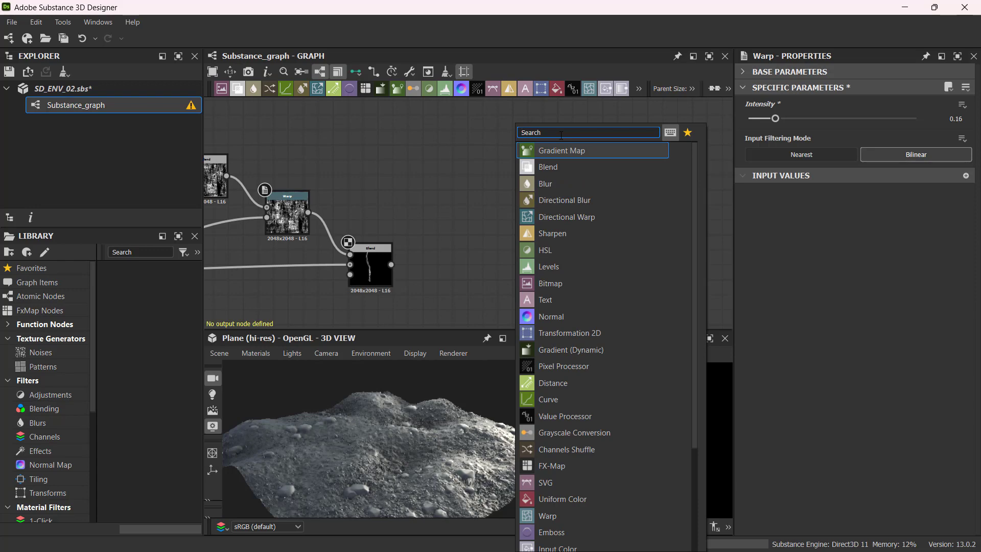
{"action": "type", "text": "grung"}
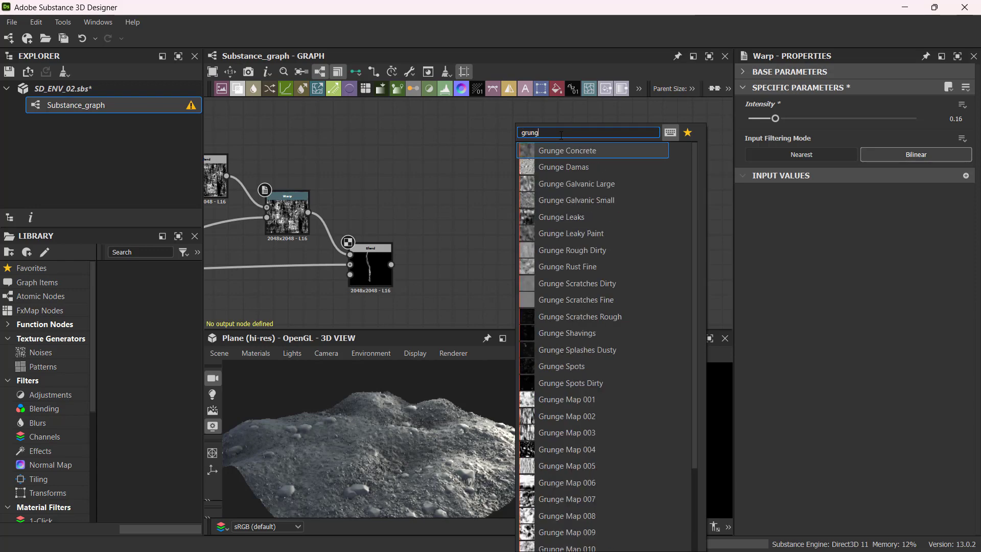
{"action": "left_click", "coordinate": [602, 449]}
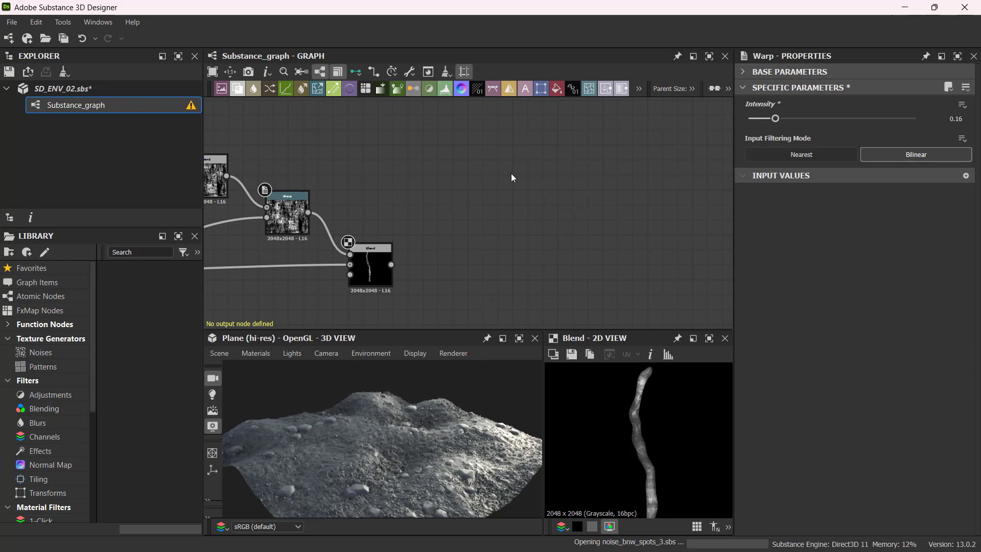
{"action": "left_click_drag", "start_coordinate": [514, 210], "coordinate": [410, 174]}
{"action": "scroll", "coordinate": [414, 193], "scroll_direction": "up", "scroll_amount": 4}
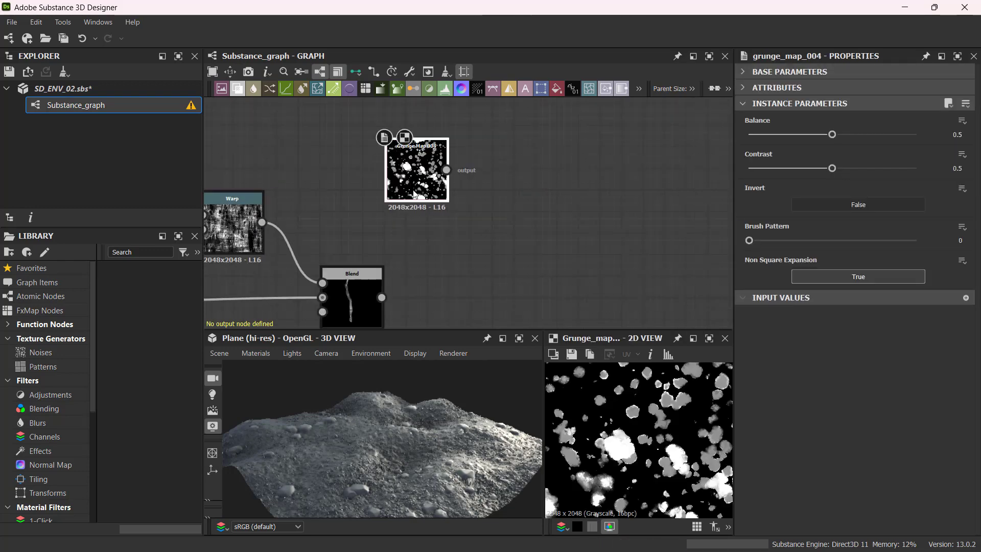
Move the Grunge Map 004 node slightly up and farther from the Blend chain, leaving it selected
{"action": "middle_click_drag", "start_coordinate": [517, 200], "coordinate": [483, 214]}
{"action": "scroll", "coordinate": [463, 202], "scroll_direction": "down", "scroll_amount": 1}
{"action": "scroll", "coordinate": [399, 185], "scroll_direction": "down", "scroll_amount": 2}
{"action": "scroll", "coordinate": [358, 185], "scroll_direction": "down", "scroll_amount": 2}
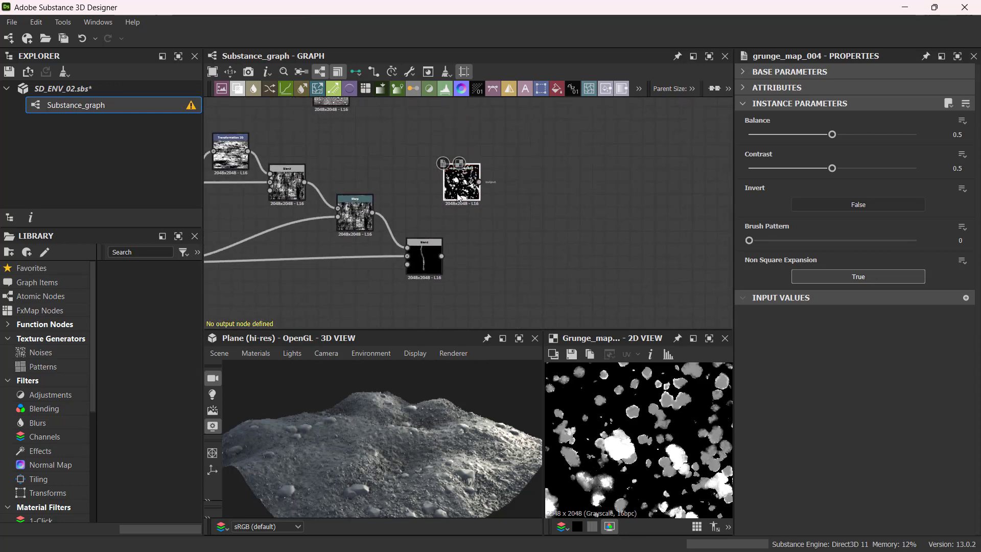
{"action": "left_click_drag", "start_coordinate": [458, 197], "coordinate": [468, 190]}
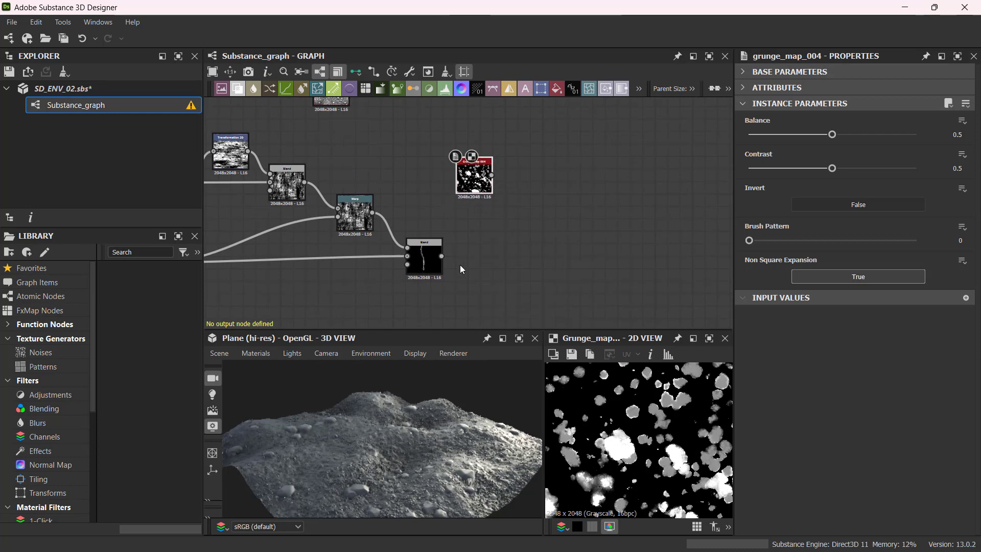
{"action": "left_click", "coordinate": [424, 255]}
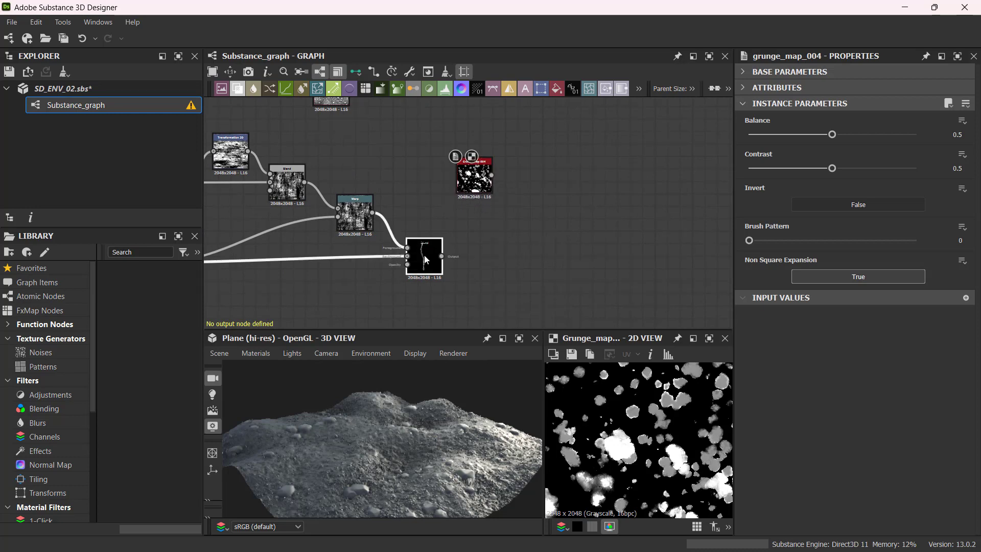
{"action": "left_click", "coordinate": [482, 181]}
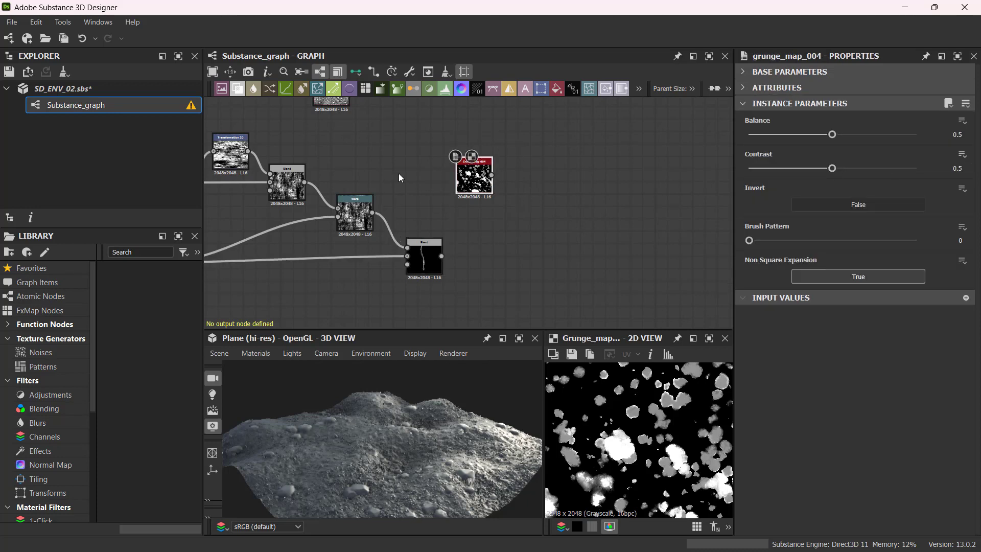
Add a Transformation 2D node fed by Grunge Map 004 and place it beside that node
{"action": "middle_click_drag", "start_coordinate": [503, 175], "coordinate": [470, 168]}
{"action": "scroll", "coordinate": [483, 179], "scroll_direction": "up", "scroll_amount": 2}
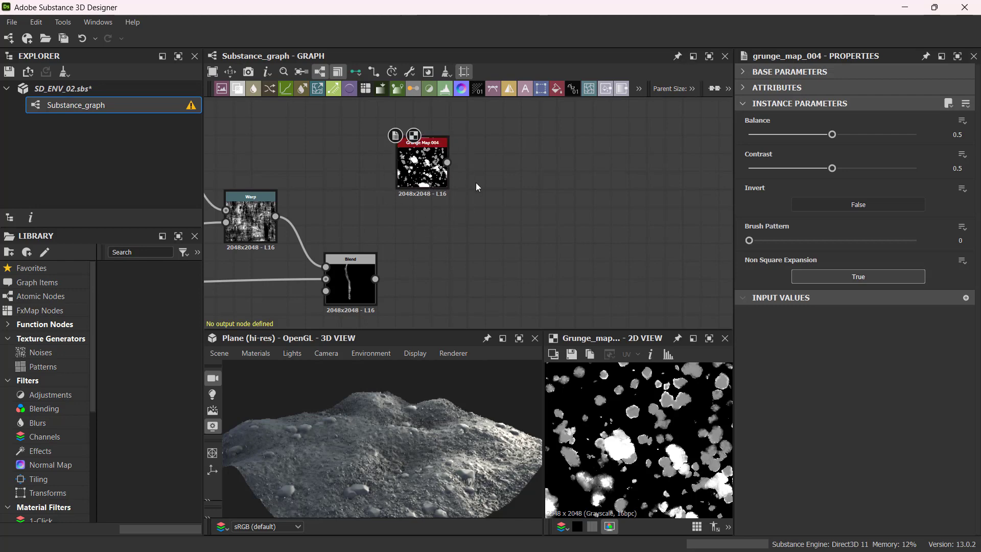
{"action": "key", "text": "space"}
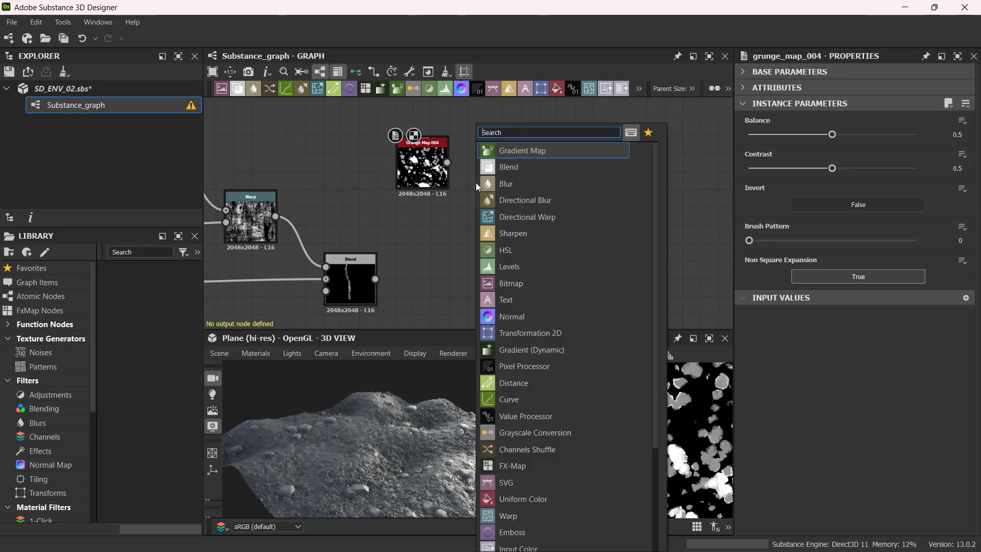
{"action": "type", "text": "tr"}
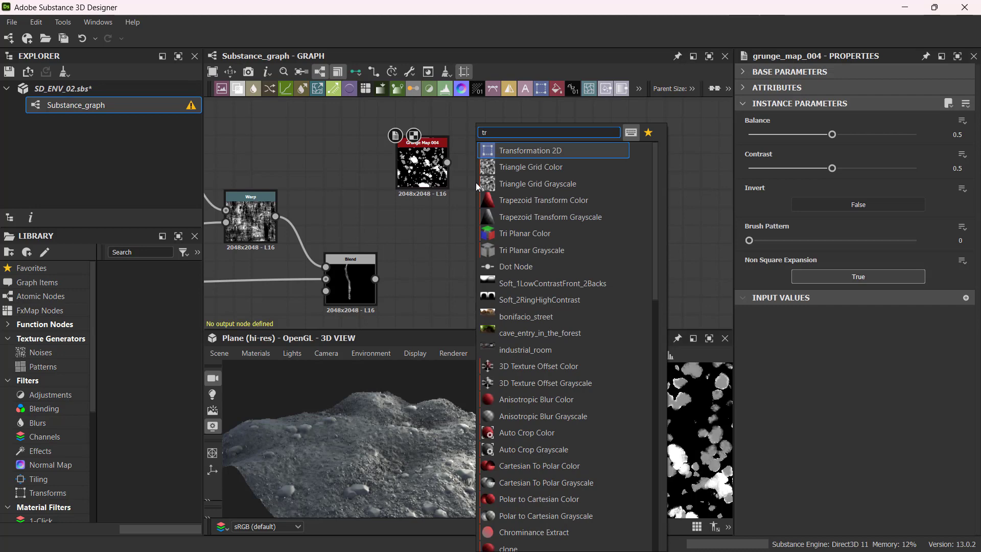
{"action": "key", "text": "Return"}
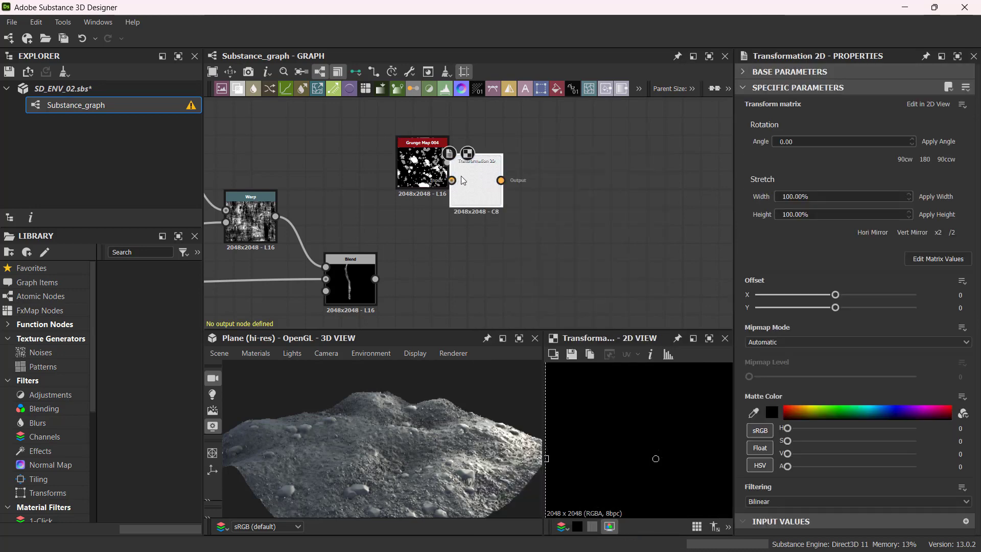
{"action": "mouse_move", "coordinate": [462, 180]}
{"action": "left_mouse_down"}
{"action": "mouse_move", "coordinate": [498, 162]}
{"action": "mouse_move", "coordinate": [471, 164]}
{"action": "mouse_move", "coordinate": [521, 167]}
{"action": "left_mouse_up"}
Scale the Transformation 2D frame down proportionally so the spots repeat smaller, with X and Y offsets of about 0.0678
{"action": "scroll", "coordinate": [638, 425], "scroll_direction": "down", "scroll_amount": 3}
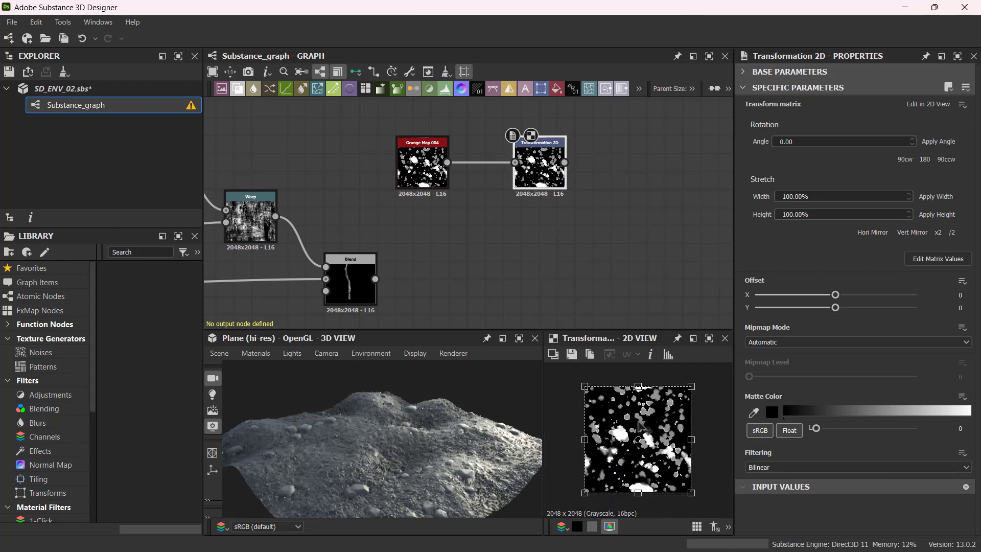
{"action": "scroll", "coordinate": [639, 424], "scroll_direction": "up", "scroll_amount": 2}
{"action": "scroll", "coordinate": [640, 426], "scroll_direction": "down", "scroll_amount": 1}
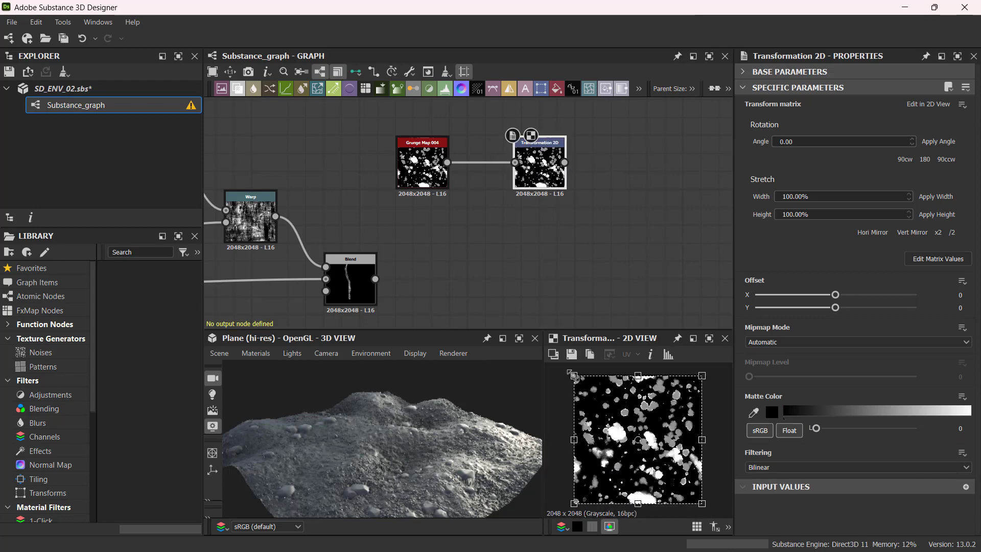
{"action": "left_click_drag", "start_coordinate": [572, 373], "coordinate": [612, 403]}
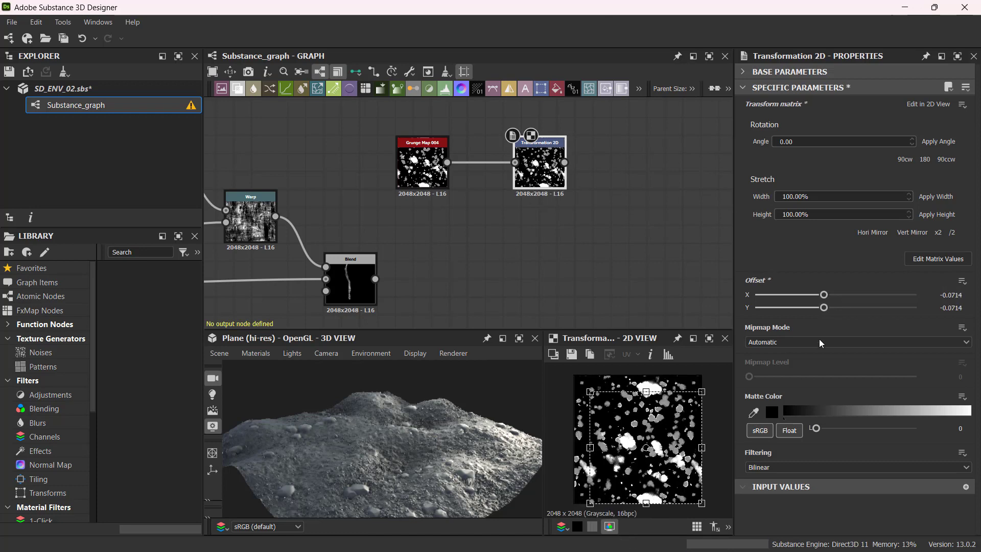
{"action": "left_click_drag", "start_coordinate": [699, 498], "coordinate": [658, 477]}
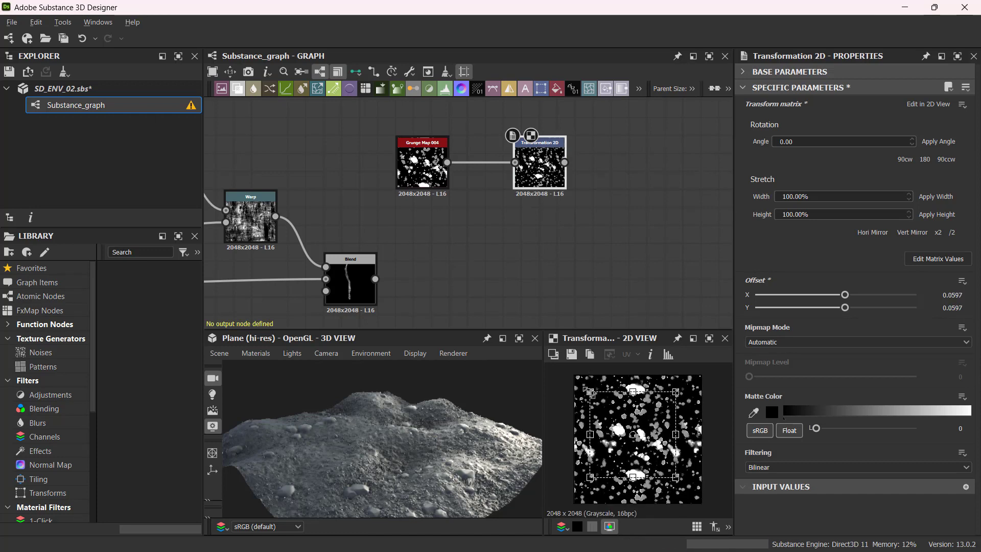
{"action": "left_click_drag", "start_coordinate": [589, 392], "coordinate": [594, 396], "text": "shift"}
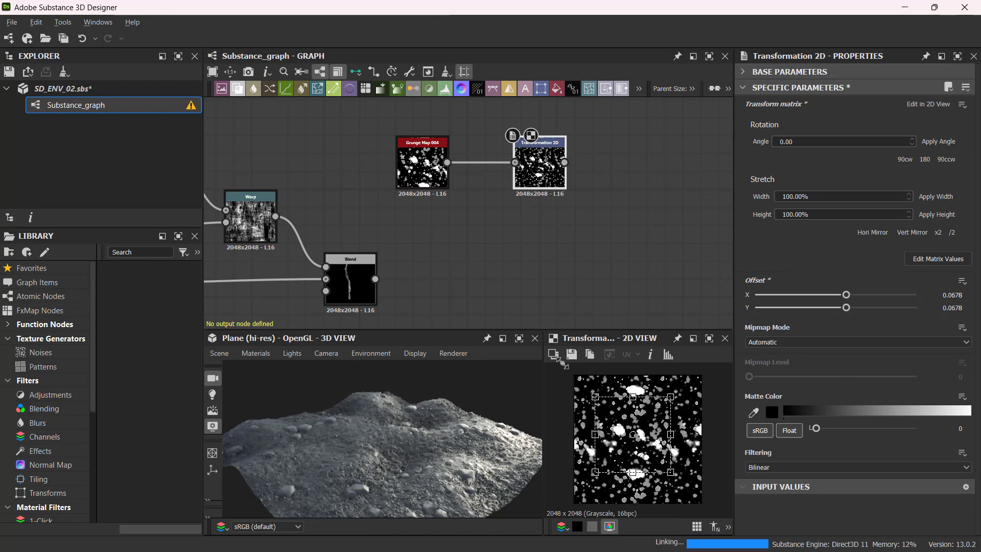
{"action": "scroll", "coordinate": [516, 218], "scroll_direction": "up", "scroll_amount": 2}
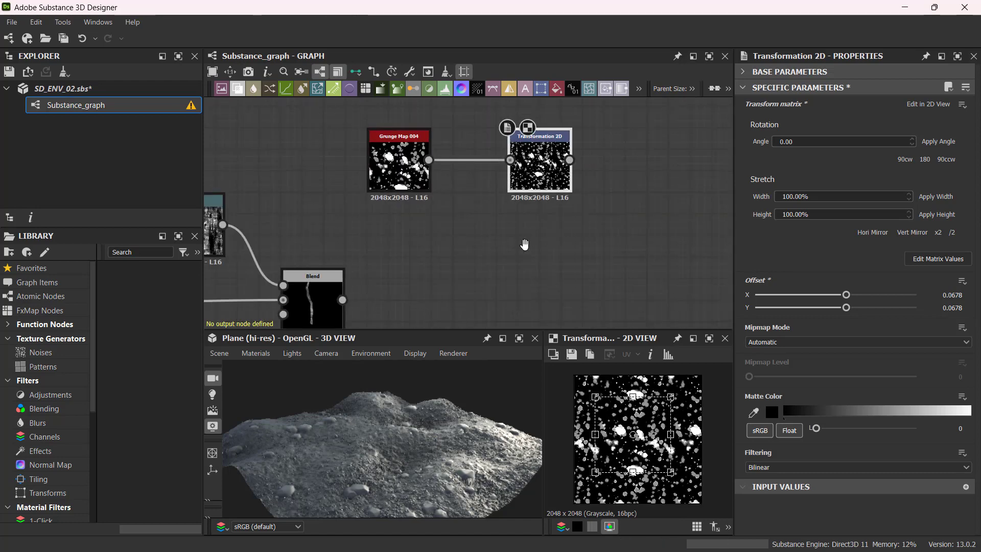
Add a Blend node and place it below and beyond the Transformation 2D node, in line with the strand's chain
{"action": "middle_click_drag", "start_coordinate": [525, 244], "coordinate": [504, 239]}
{"action": "scroll", "coordinate": [505, 239], "scroll_direction": "down", "scroll_amount": 2}
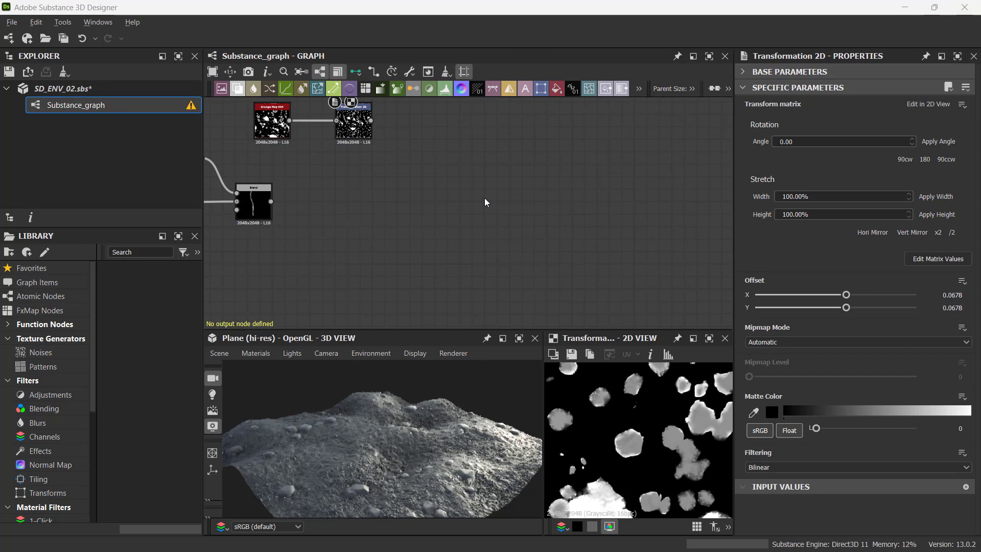
{"action": "scroll", "coordinate": [639, 457], "scroll_direction": "down", "scroll_amount": 3}
{"action": "scroll", "coordinate": [638, 458], "scroll_direction": "up", "scroll_amount": 2}
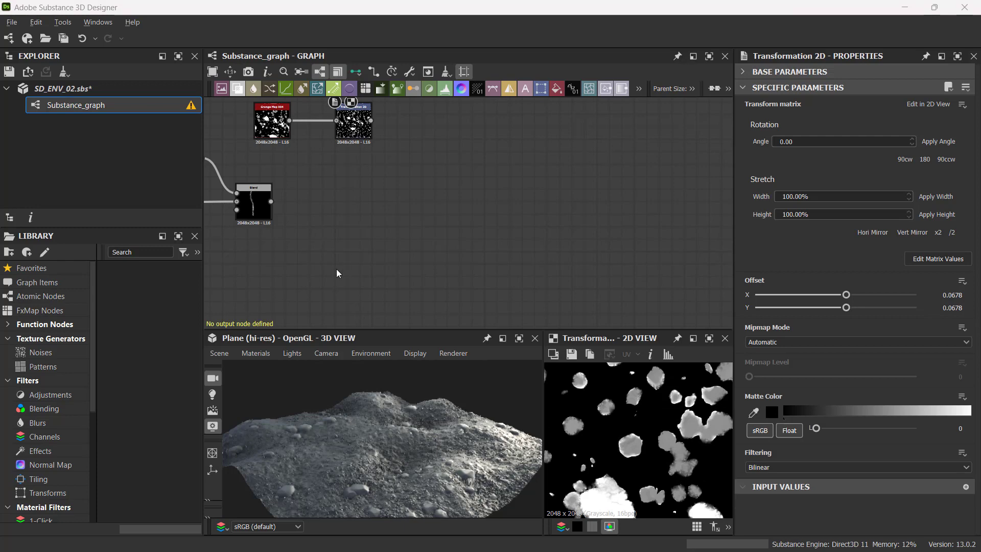
{"action": "key", "text": "space"}
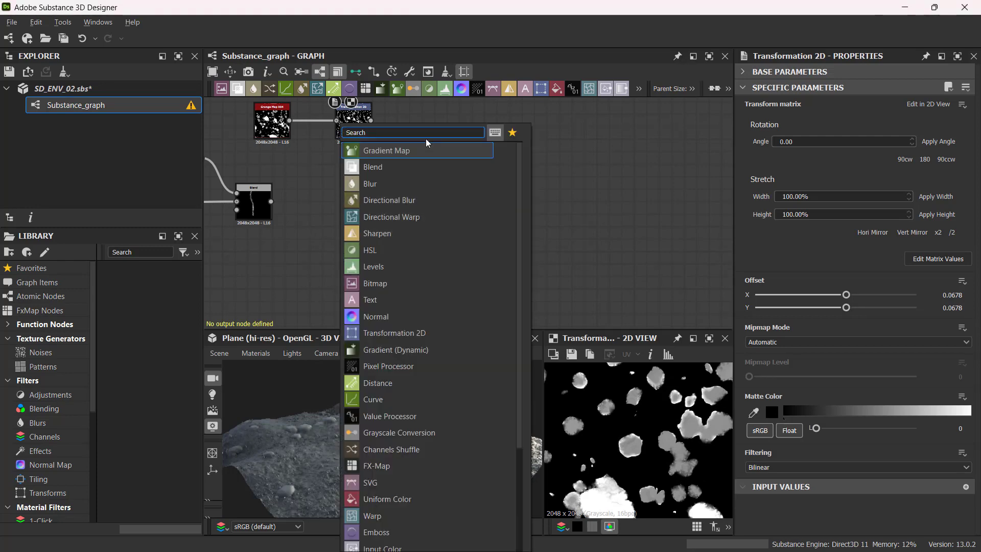
{"action": "left_click", "coordinate": [414, 167]}
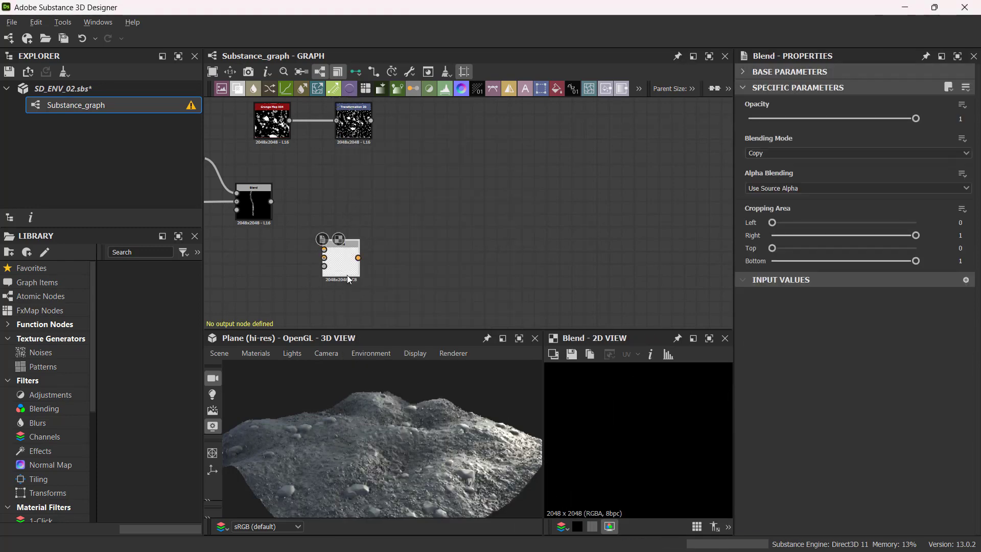
{"action": "left_click_drag", "start_coordinate": [341, 267], "coordinate": [447, 199]}
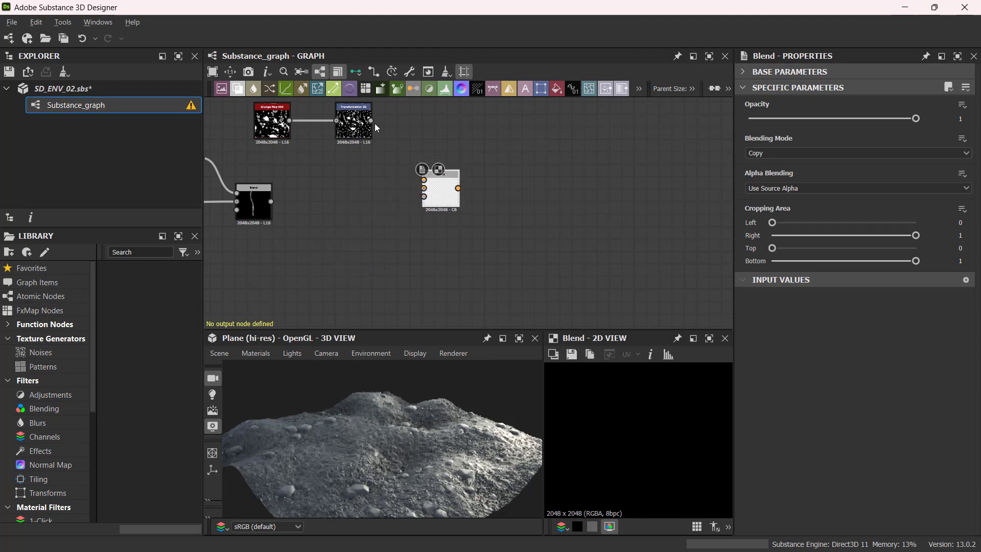
Connect Transformation 2D to the new Blend's foreground and the strand's Blend output to its background
{"action": "left_click_drag", "start_coordinate": [371, 121], "coordinate": [423, 180]}
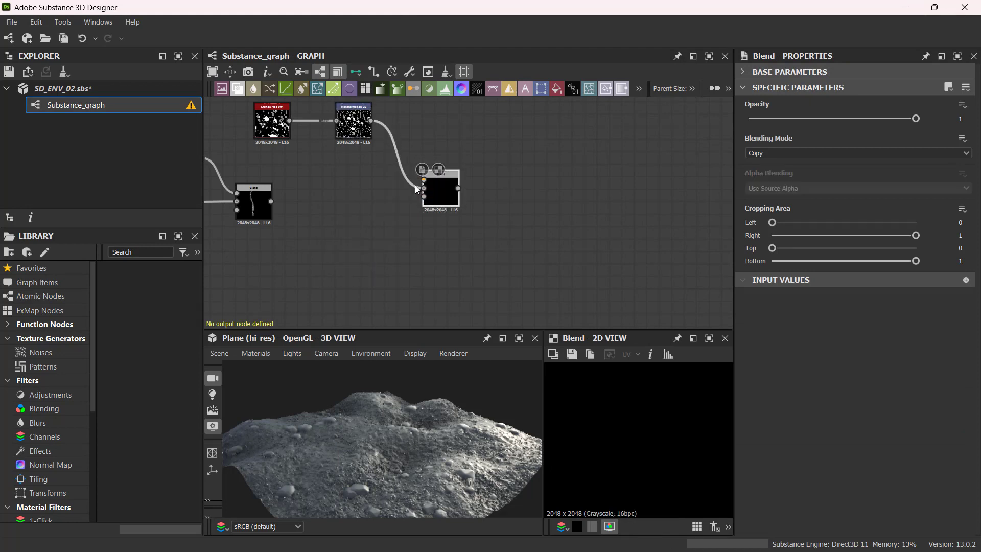
{"action": "key", "text": "ctrl+z"}
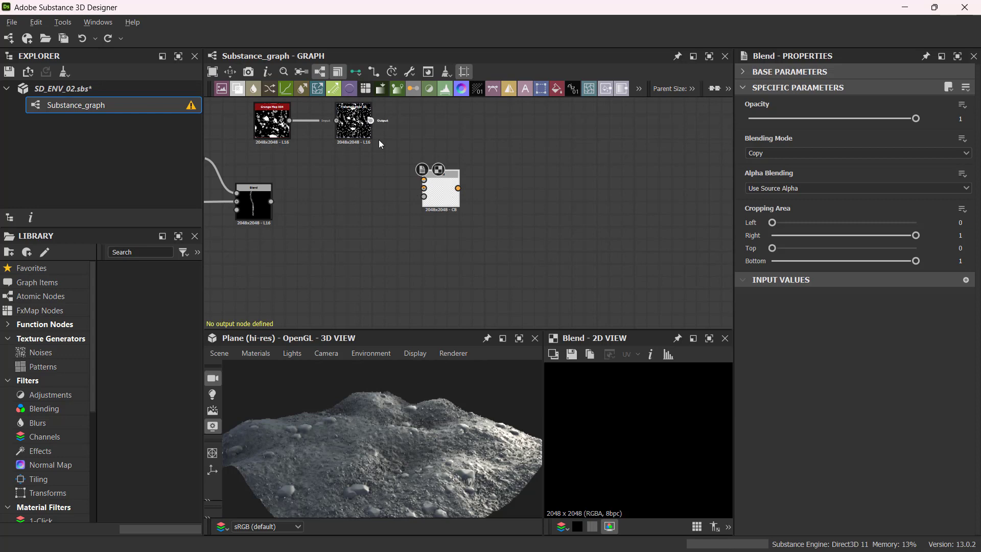
{"action": "left_click_drag", "start_coordinate": [427, 185], "coordinate": [431, 173]}
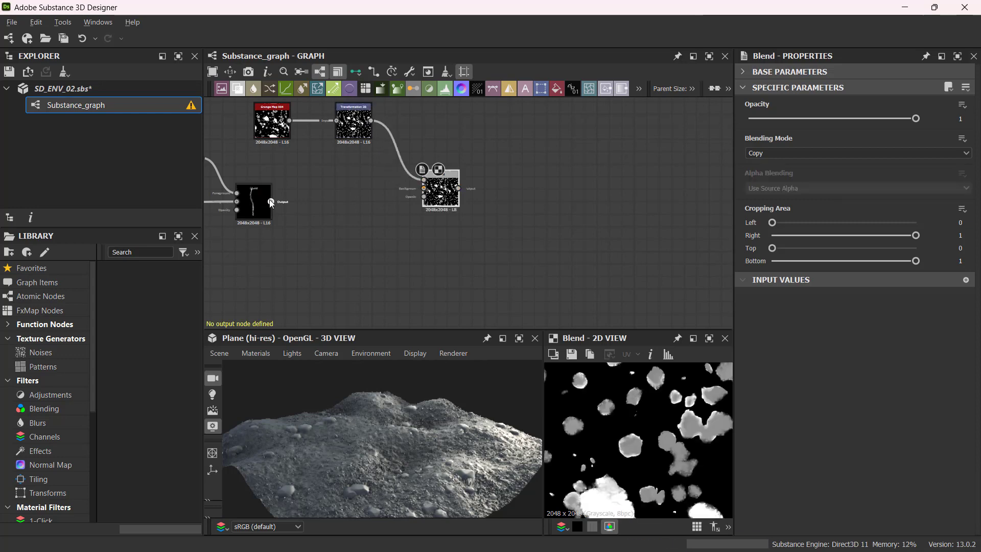
{"action": "left_click_drag", "start_coordinate": [373, 197], "coordinate": [447, 202]}
{"action": "scroll", "coordinate": [642, 434], "scroll_direction": "down", "scroll_amount": 3}
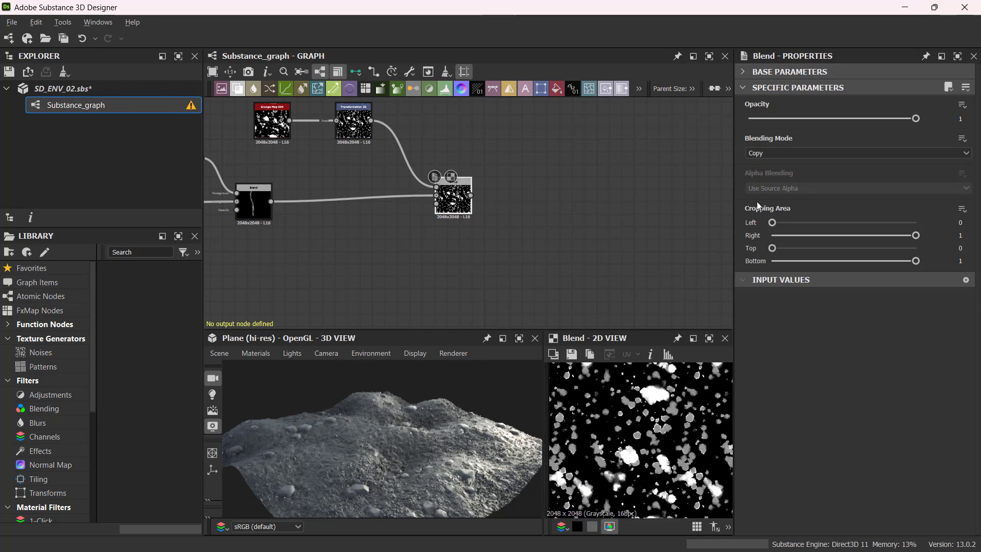
Set the new Blend node to Screen mode and lower its opacity to 0.39
{"action": "left_click", "coordinate": [780, 151]}
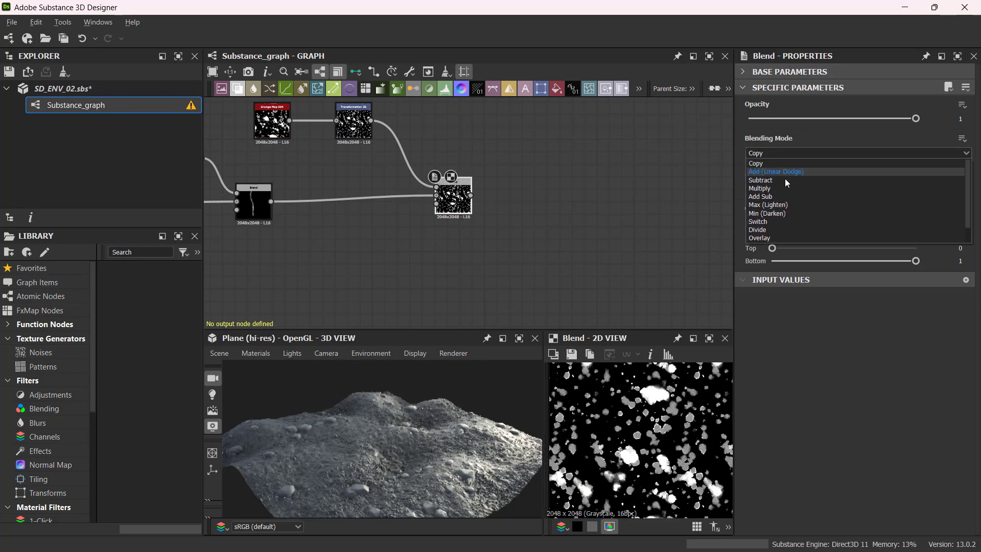
{"action": "left_click", "coordinate": [790, 226]}
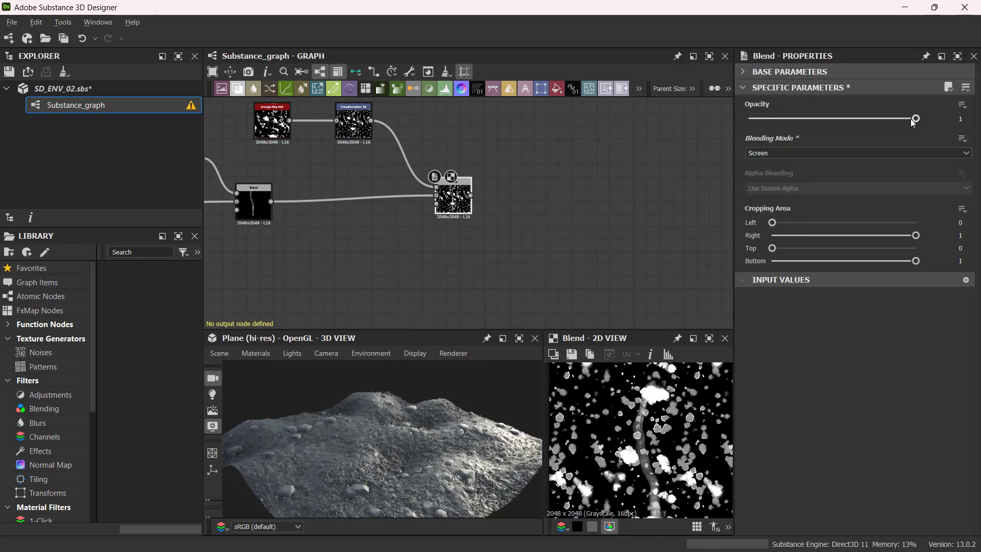
{"action": "left_click_drag", "start_coordinate": [912, 118], "coordinate": [814, 123]}
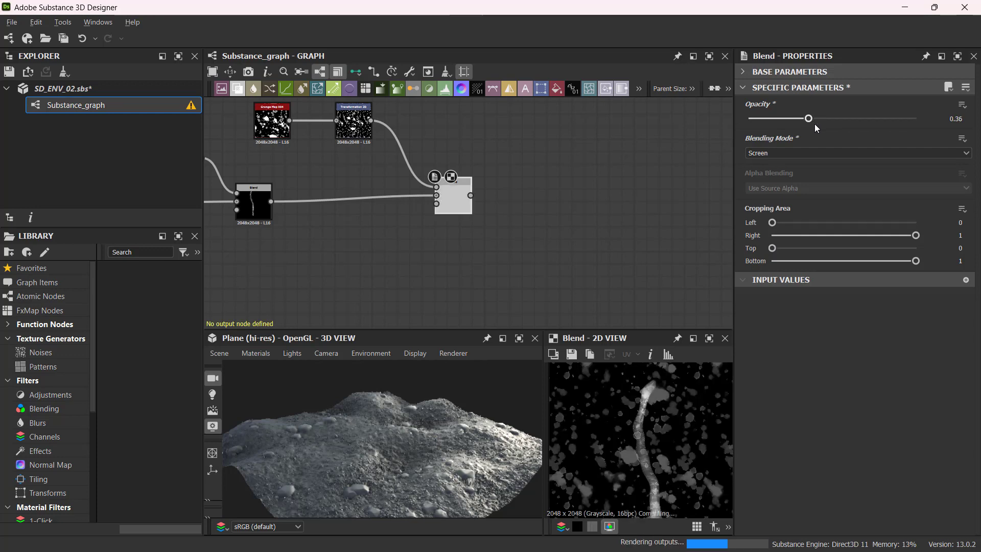
{"action": "scroll", "coordinate": [627, 389], "scroll_direction": "up", "scroll_amount": 2}
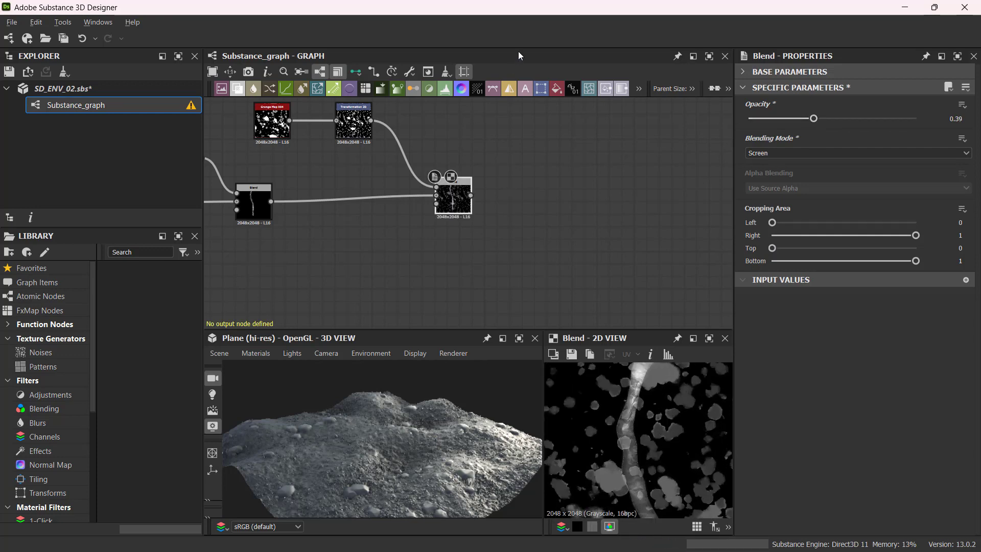
Change the new Blend node's blending mode to Overlay so the spots affect only the strand
{"action": "left_click", "coordinate": [440, 209]}
{"action": "left_click", "coordinate": [792, 153]}
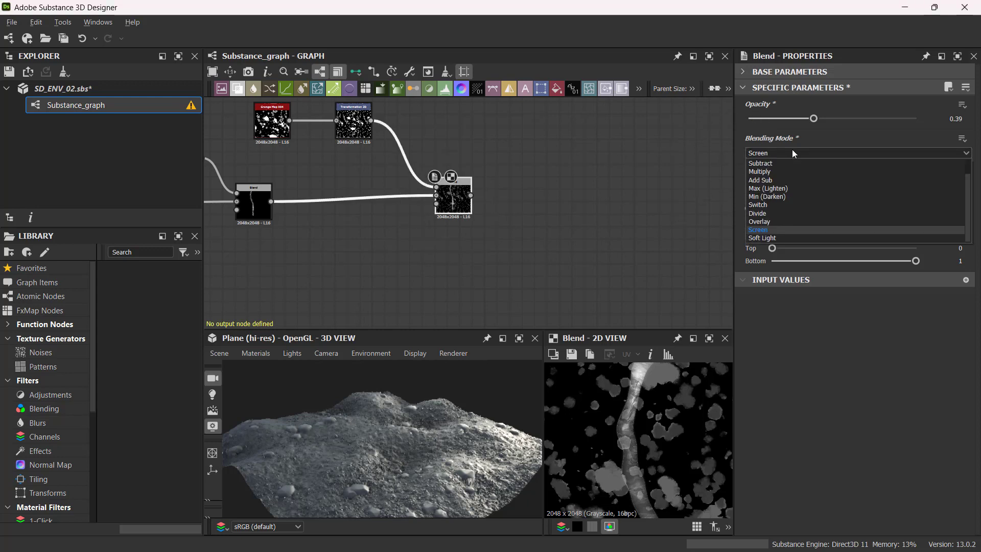
{"action": "left_click", "coordinate": [792, 220]}
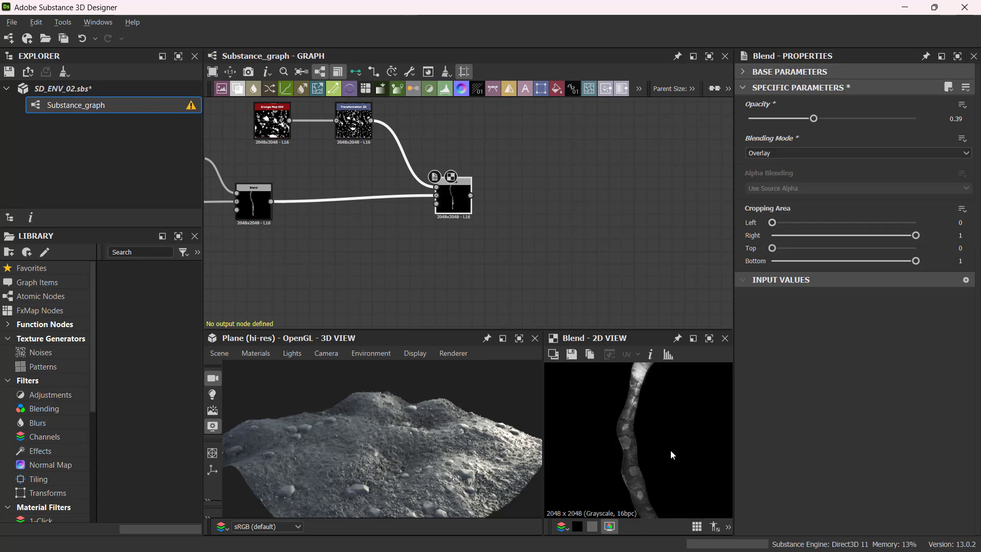
{"action": "scroll", "coordinate": [666, 428], "scroll_direction": "down", "scroll_amount": 3}
{"action": "scroll", "coordinate": [662, 422], "scroll_direction": "up", "scroll_amount": 5}
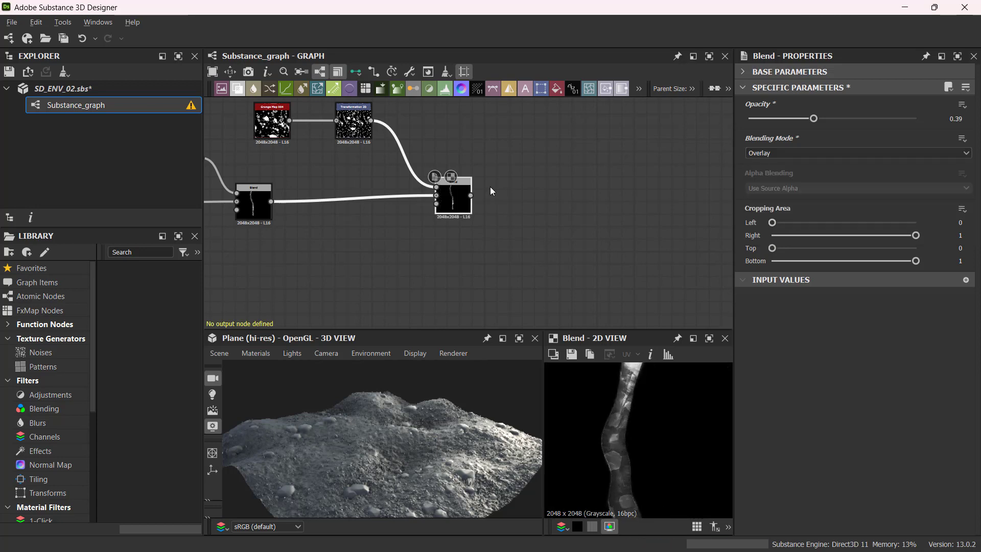
Line up the Overlay Blend node horizontally with the strand's Blend node and inspect the spotted strand up close
{"action": "left_click_drag", "start_coordinate": [454, 204], "coordinate": [467, 213]}
{"action": "left_click_drag", "start_coordinate": [470, 213], "coordinate": [473, 217]}
{"action": "scroll", "coordinate": [643, 433], "scroll_direction": "up", "scroll_amount": 2}
{"action": "scroll", "coordinate": [643, 433], "scroll_direction": "down", "scroll_amount": 1}
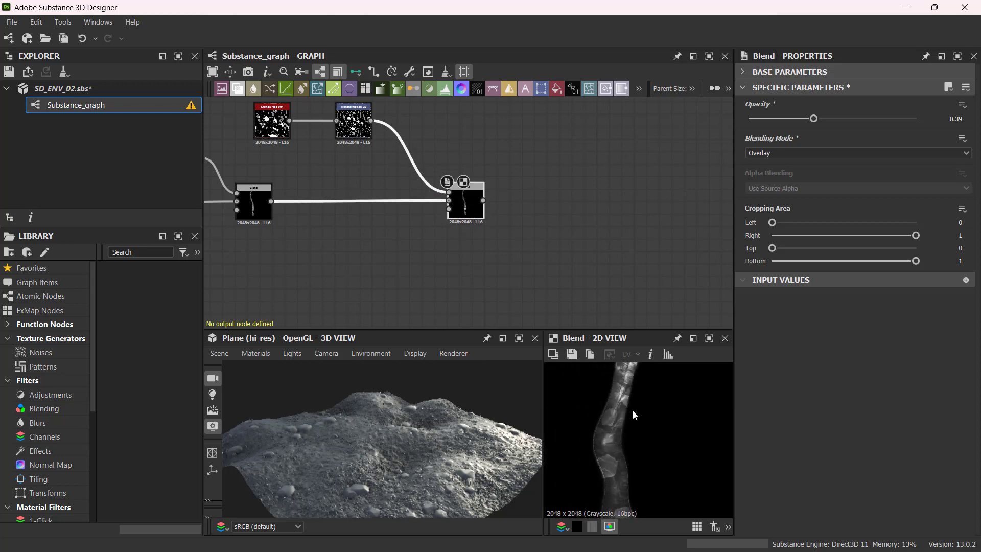
{"action": "middle_click_drag", "start_coordinate": [636, 392], "coordinate": [651, 428]}
{"action": "scroll", "coordinate": [641, 468], "scroll_direction": "down", "scroll_amount": 1}
{"action": "scroll", "coordinate": [660, 406], "scroll_direction": "up", "scroll_amount": 4}
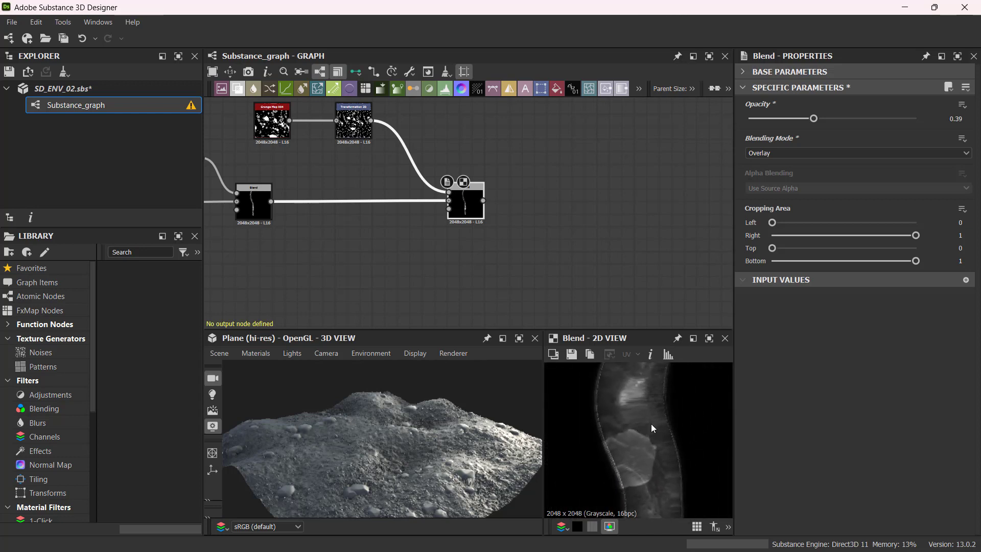
Shift the Transformation 2D spot pattern over the strand to an offset of X -0.1088 and Y 0.0874
{"action": "left_click", "coordinate": [357, 131]}
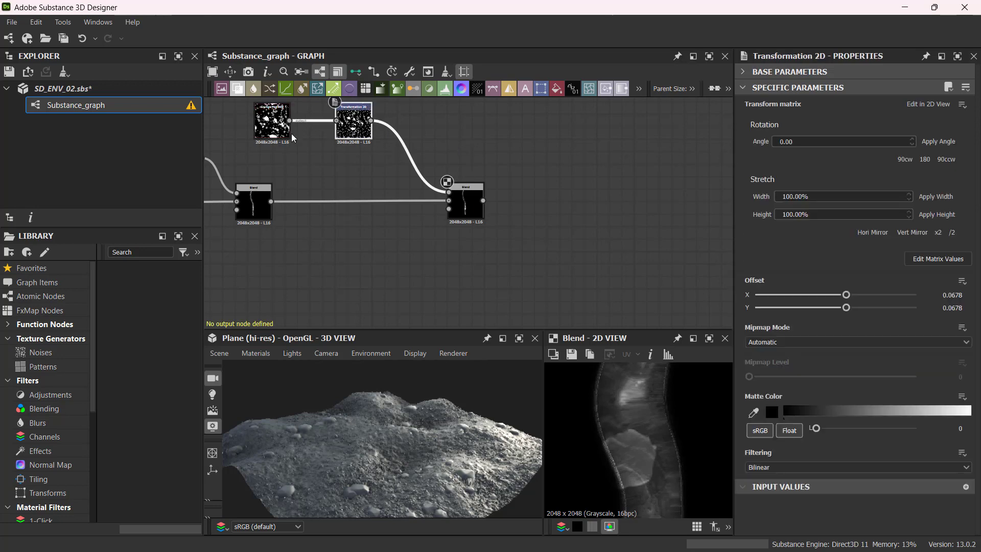
{"action": "scroll", "coordinate": [582, 424], "scroll_direction": "down", "scroll_amount": 4}
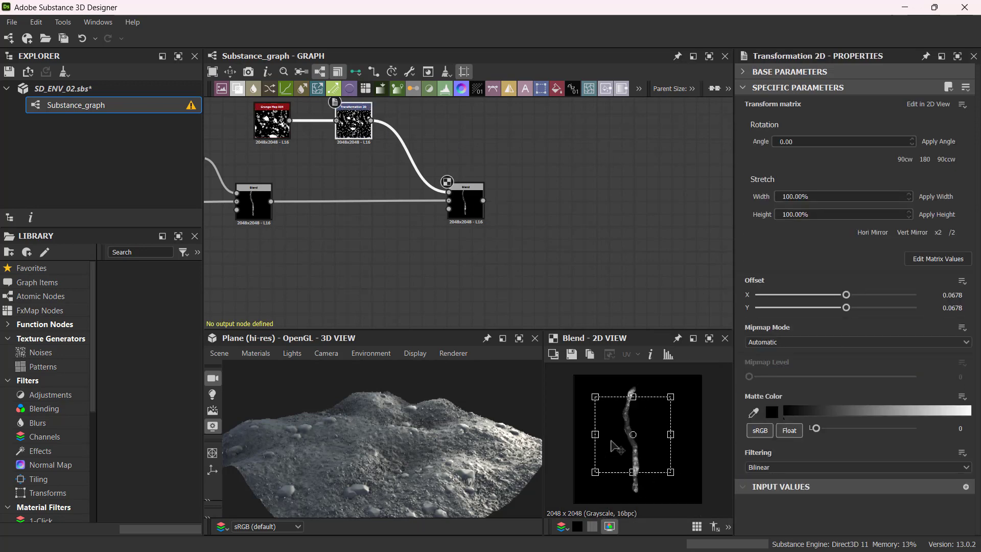
{"action": "scroll", "coordinate": [642, 443], "scroll_direction": "up", "scroll_amount": 3}
{"action": "mouse_move", "coordinate": [672, 437]}
{"action": "left_mouse_down"}
{"action": "mouse_move", "coordinate": [689, 426]}
{"action": "mouse_move", "coordinate": [668, 441]}
{"action": "left_mouse_up"}
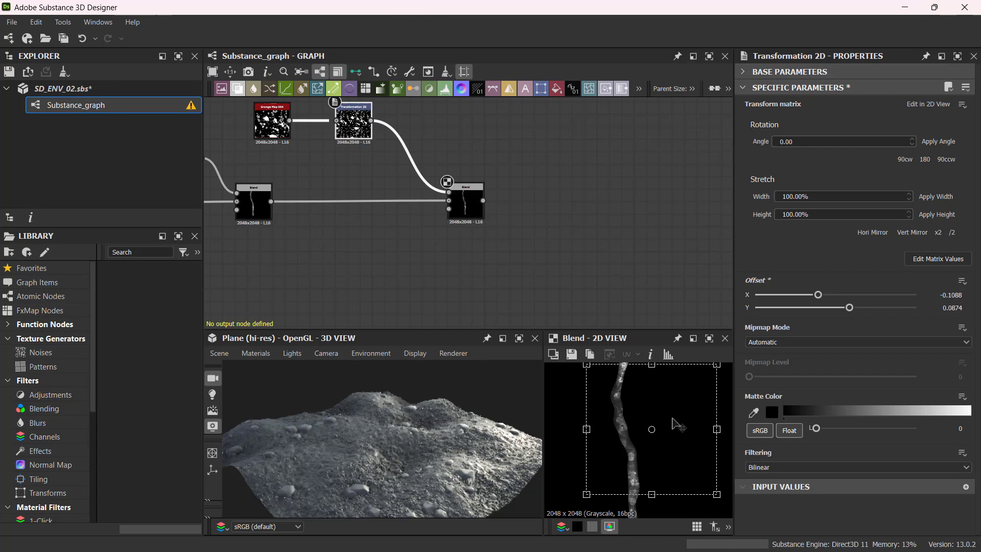
{"action": "scroll", "coordinate": [677, 423], "scroll_direction": "down", "scroll_amount": 2}
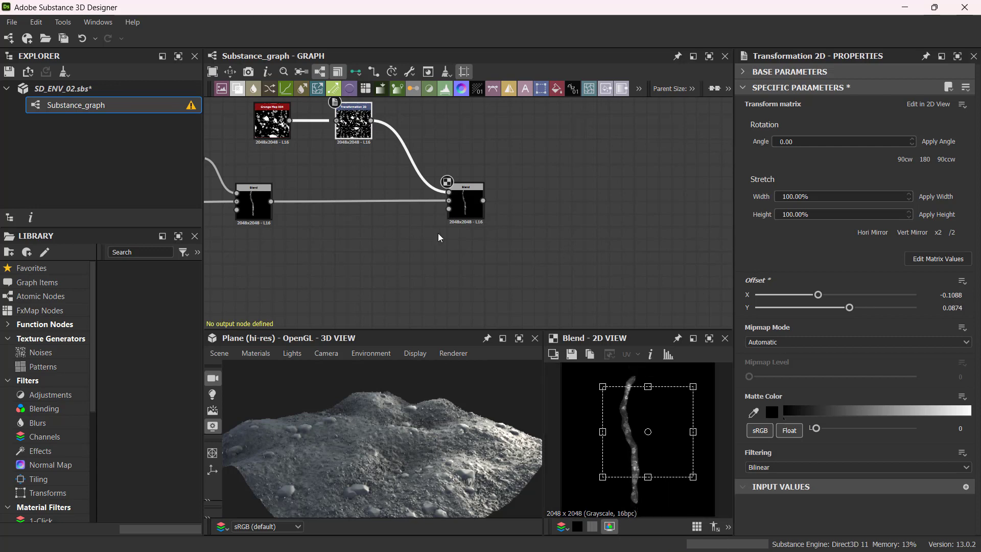
Move the Overlay Blend node slightly closer to the strand's Blend node, keeping both on the same row
{"action": "left_click_drag", "start_coordinate": [470, 211], "coordinate": [445, 215]}
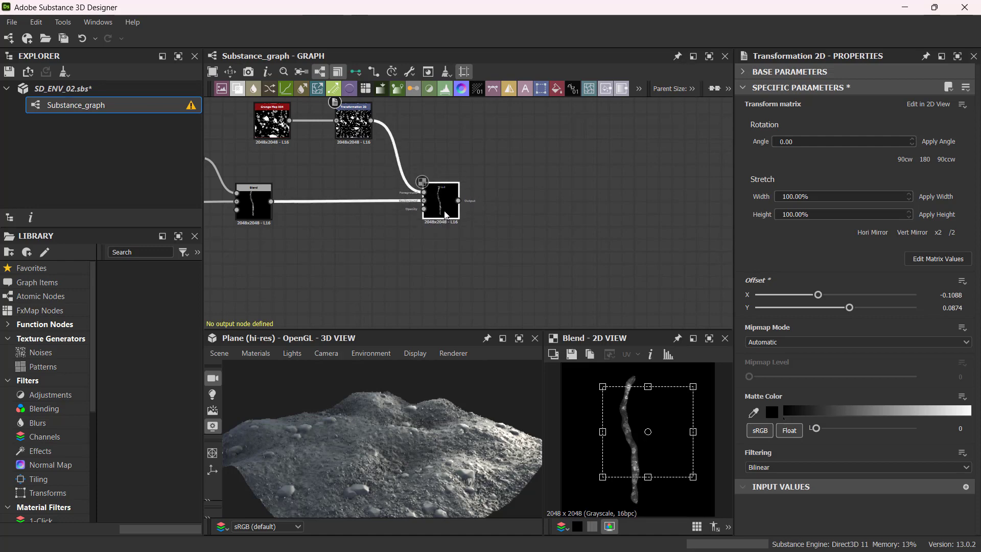
{"action": "scroll", "coordinate": [419, 193], "scroll_direction": "up", "scroll_amount": 5}
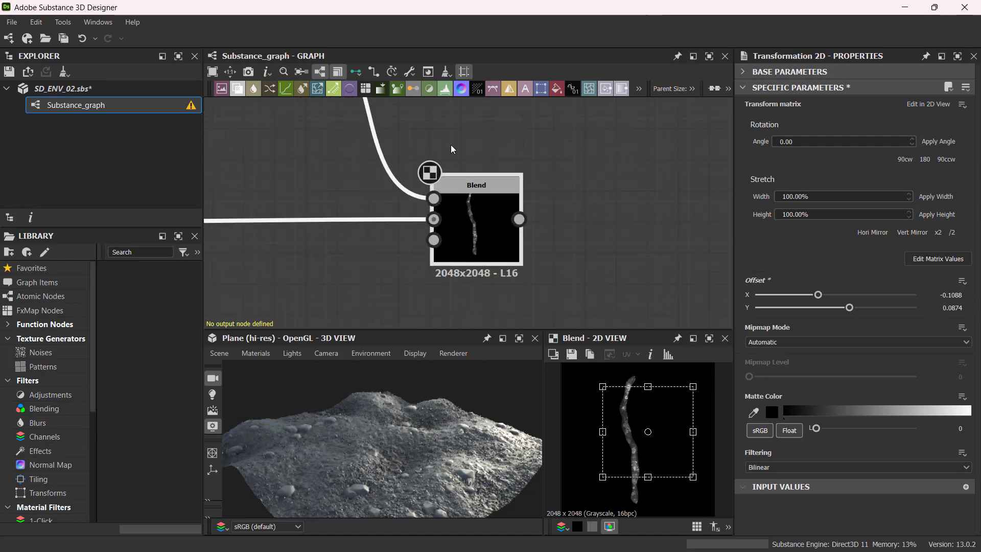
{"action": "scroll", "coordinate": [497, 245], "scroll_direction": "down", "scroll_amount": 3}
{"action": "scroll", "coordinate": [527, 178], "scroll_direction": "down", "scroll_amount": 3}
{"action": "middle_click_drag", "start_coordinate": [531, 175], "coordinate": [597, 197]}
{"action": "key", "text": "ctrl"}
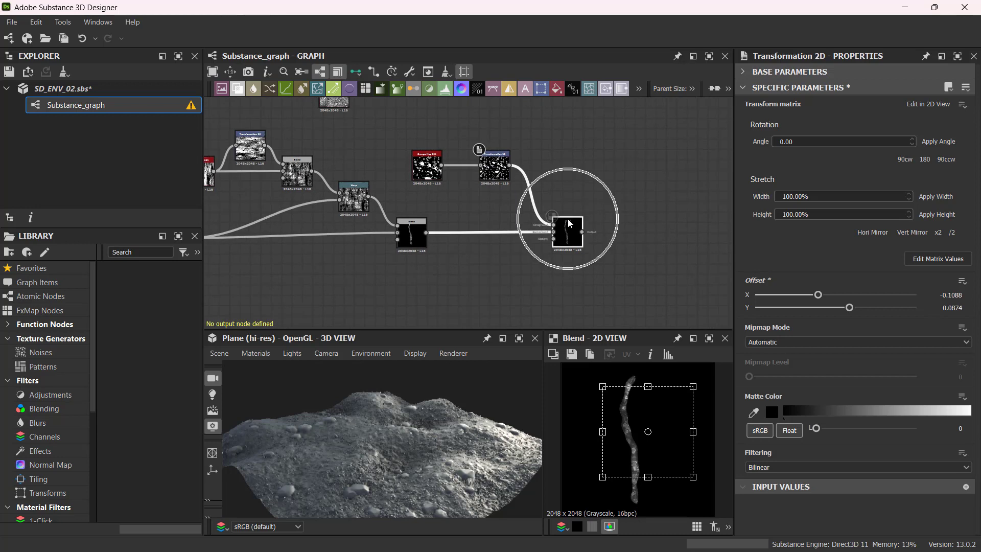